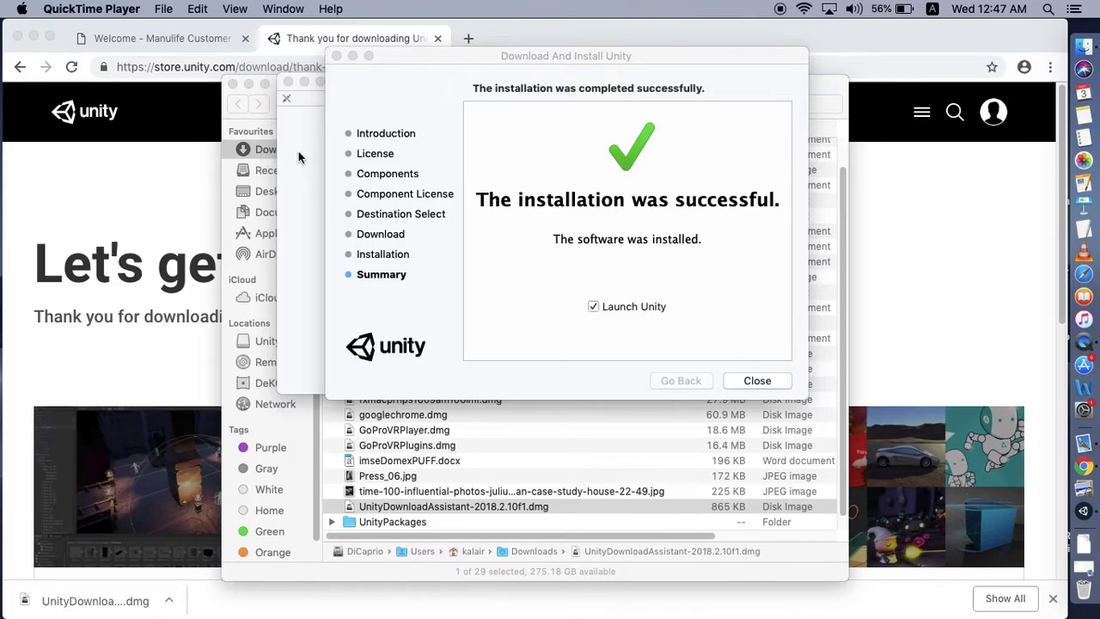
Close the successful installer with Launch Unity left on, then close the installer disk image window.
{"action": "left_click_drag", "start_coordinate": [629, 69], "coordinate": [624, 68]}
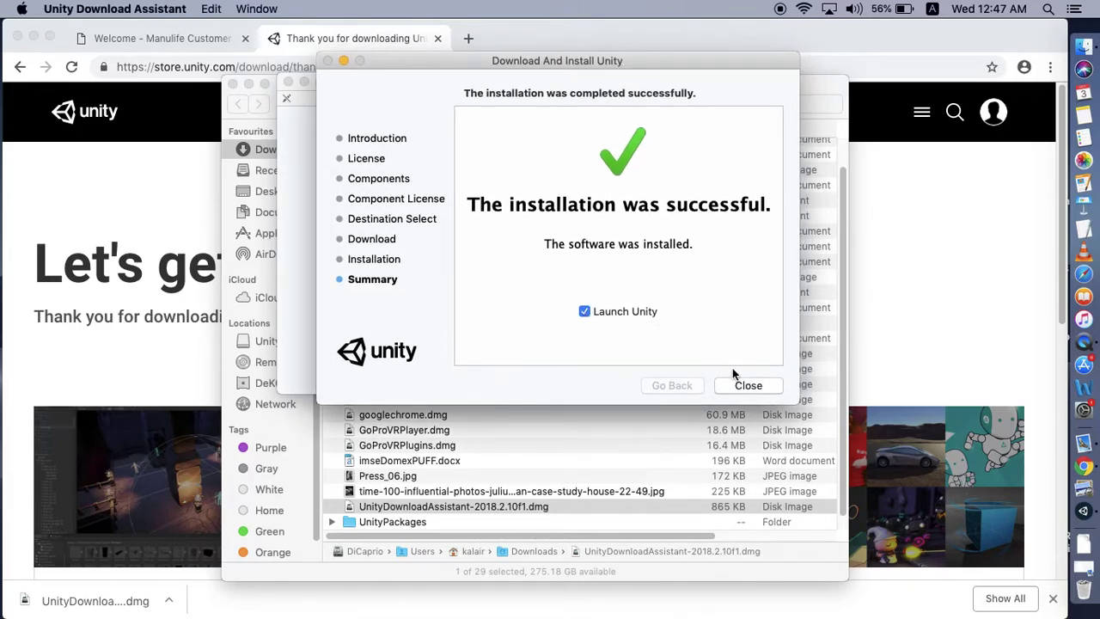
{"action": "left_click", "coordinate": [746, 385]}
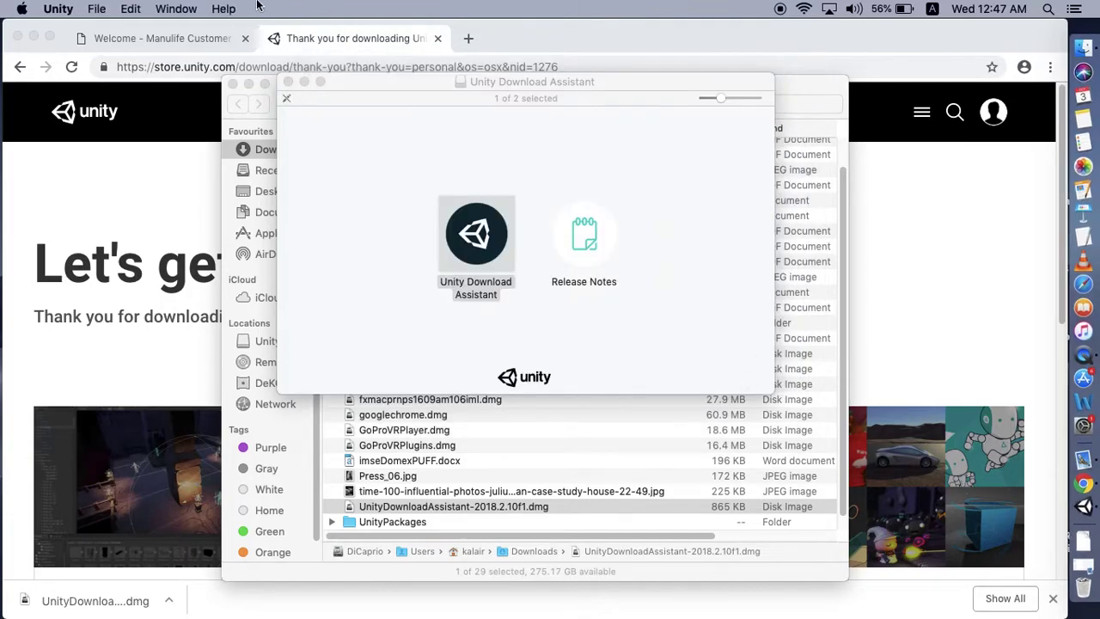
{"action": "left_click", "coordinate": [288, 82]}
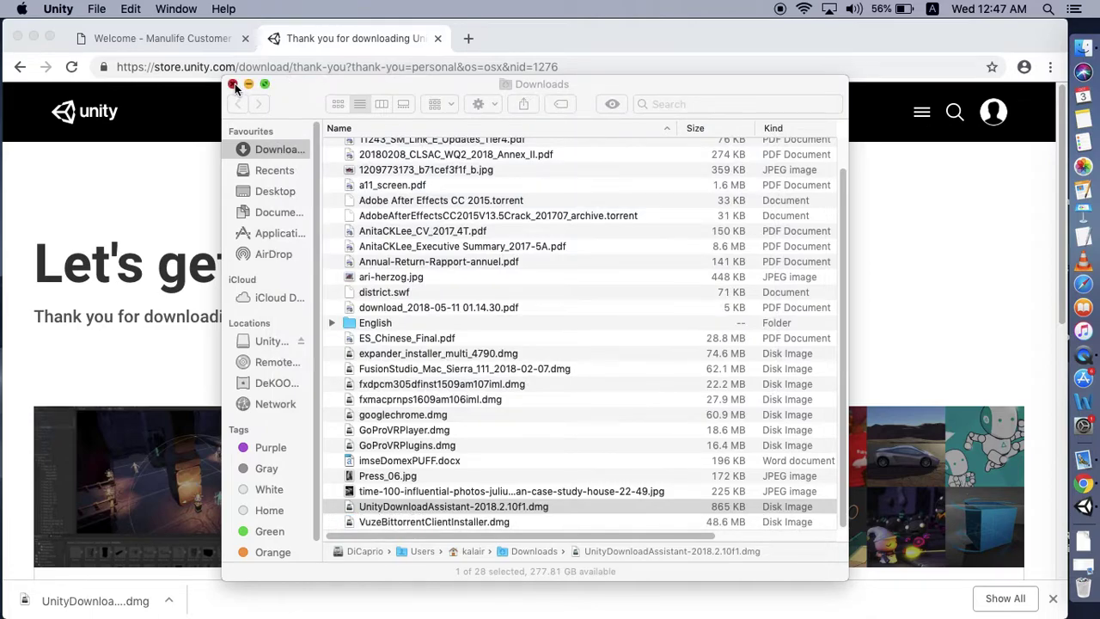
Close the Downloads folder window and reposition the Unity sign-in window.
{"action": "left_click", "coordinate": [235, 83]}
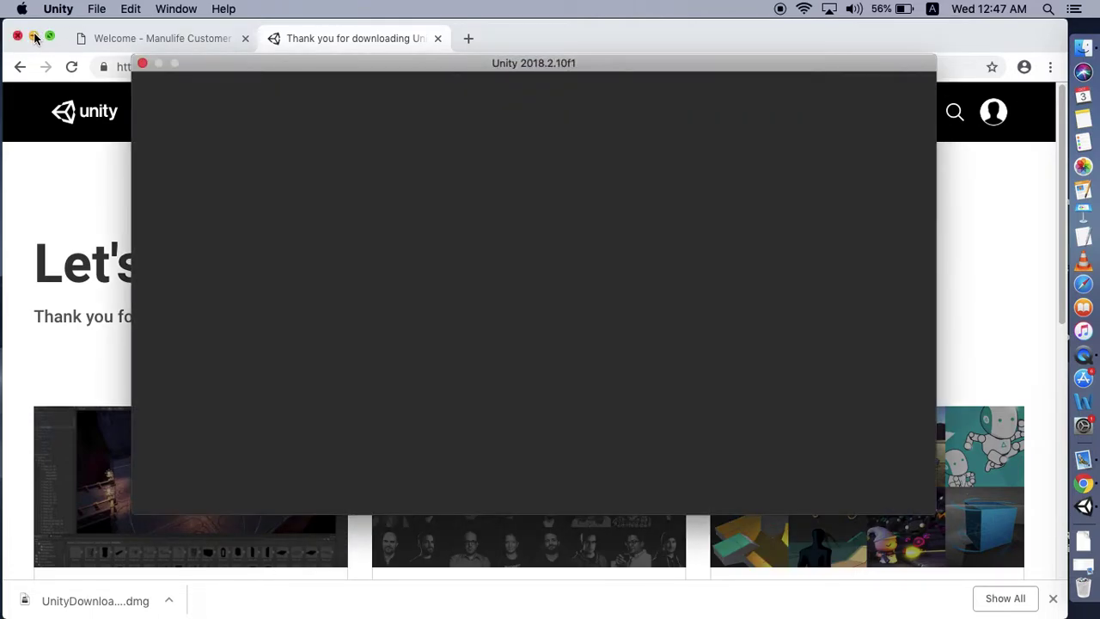
{"action": "left_click_drag", "start_coordinate": [380, 60], "coordinate": [381, 47]}
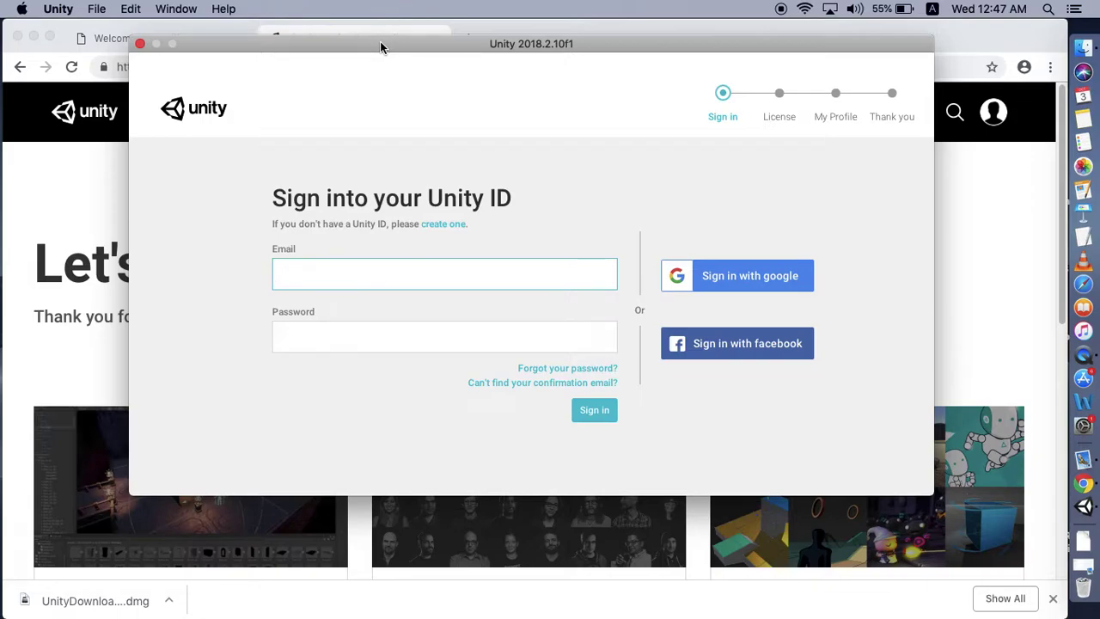
{"action": "left_click_drag", "start_coordinate": [386, 47], "coordinate": [397, 48]}
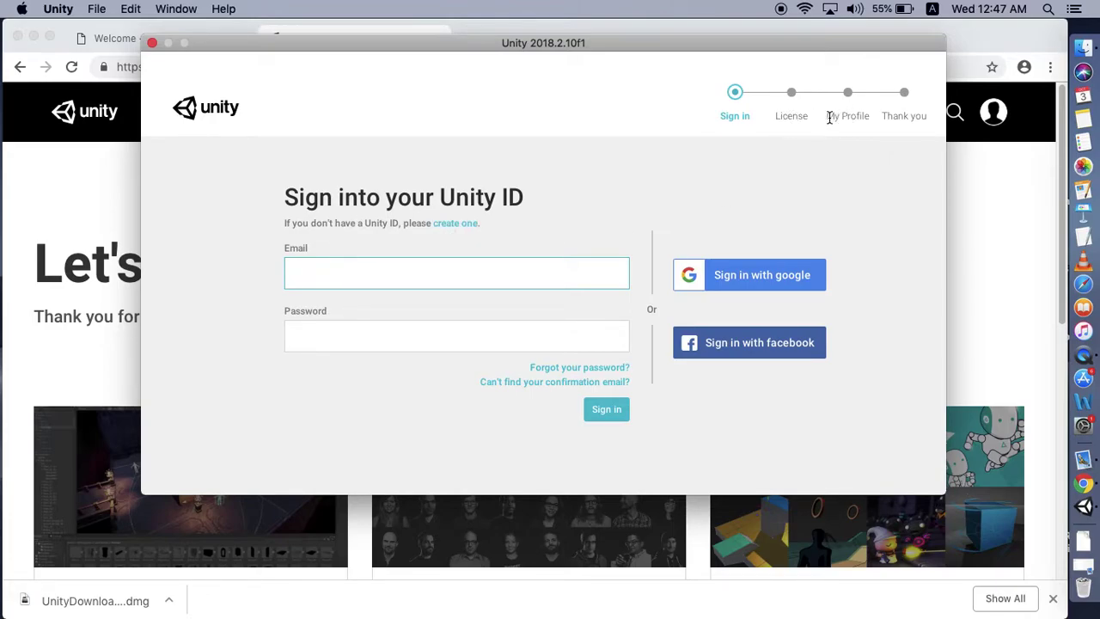
{"action": "left_click", "coordinate": [320, 332]}
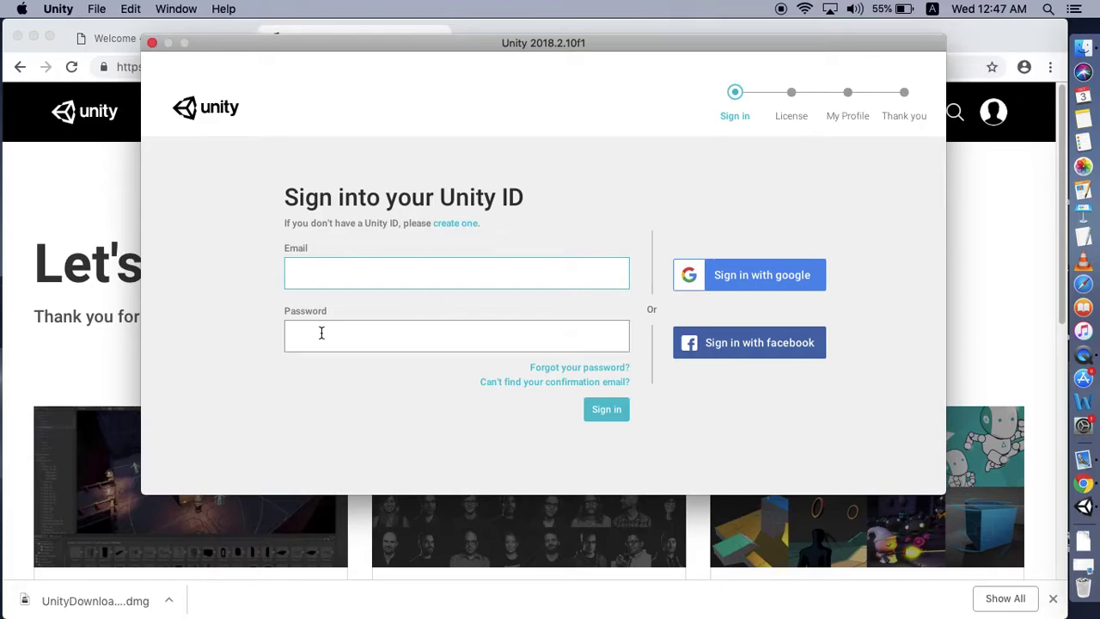
{"action": "left_click", "coordinate": [334, 283]}
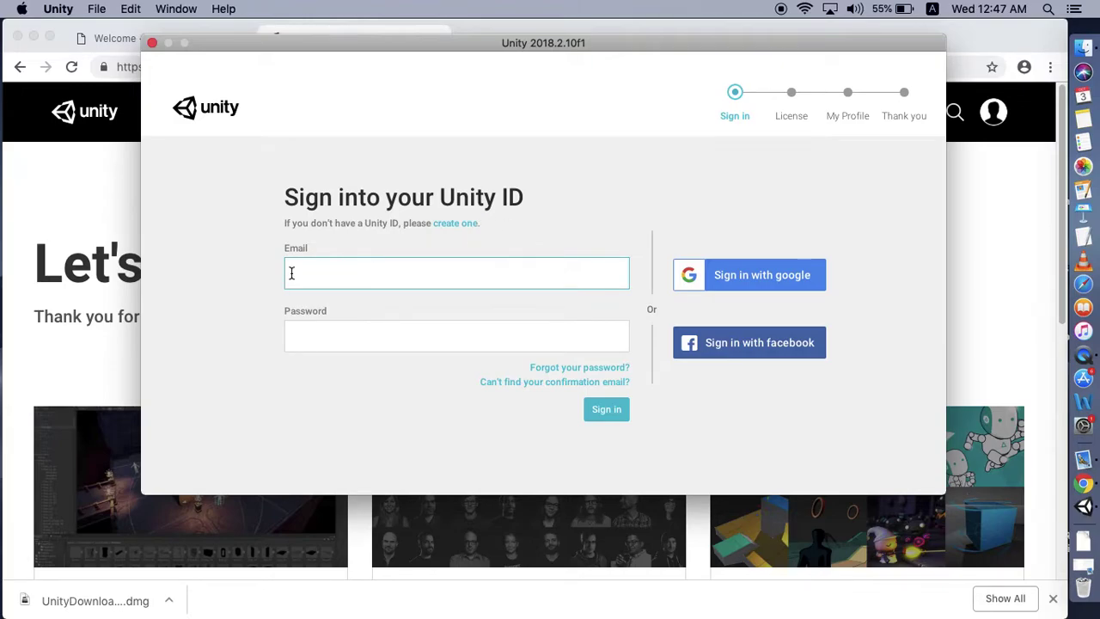
{"action": "left_click", "coordinate": [317, 336]}
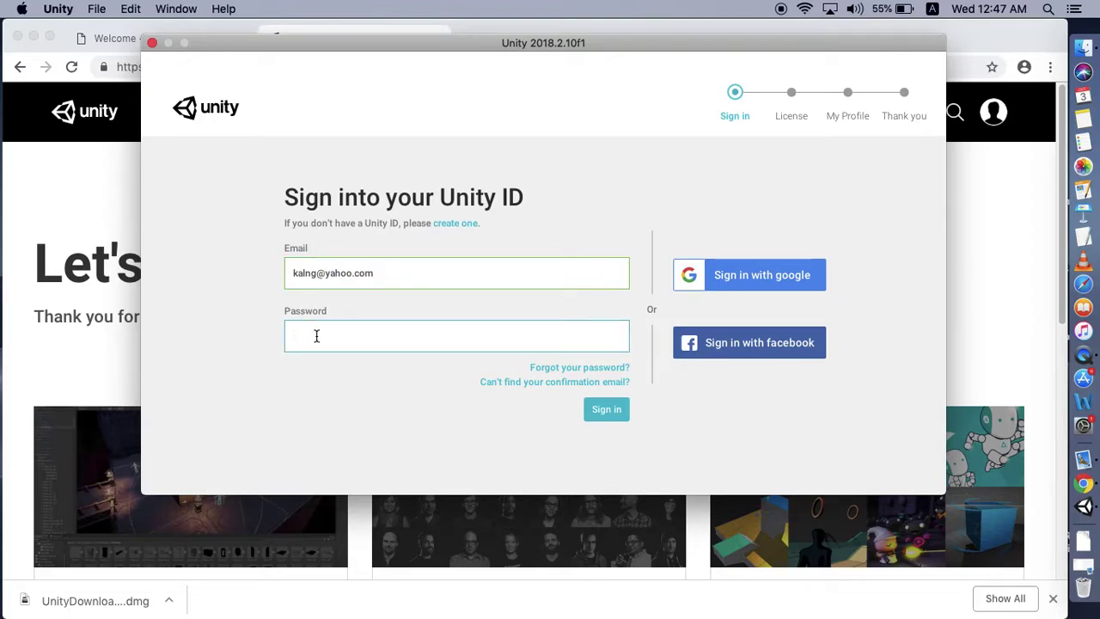
{"action": "type", "text": "••"}
{"action": "type", "text": "••••••"}
{"action": "type", "text": "•"}
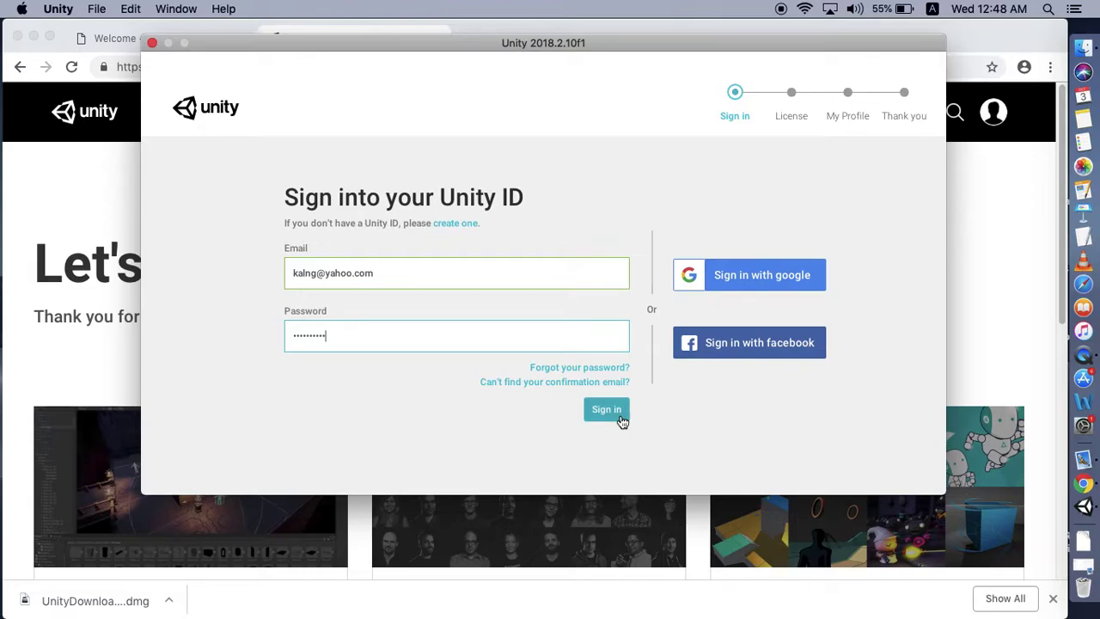
{"action": "left_click", "coordinate": [608, 412]}
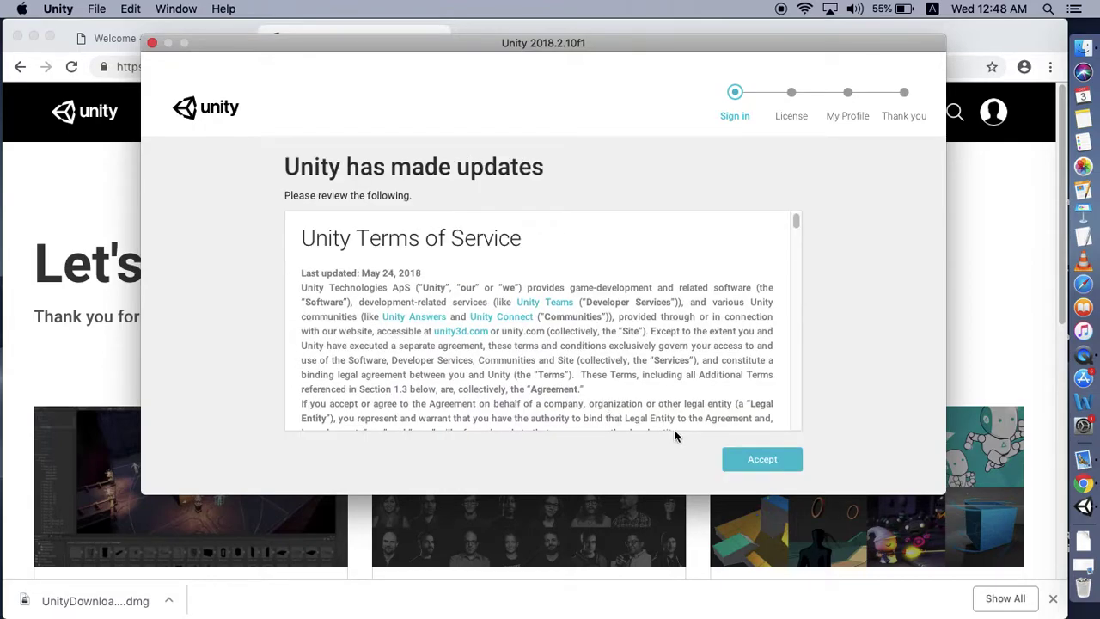
Accept the updated Terms of Service and Privacy Policy, then choose the free Unity Personal license.
{"action": "left_click", "coordinate": [758, 465]}
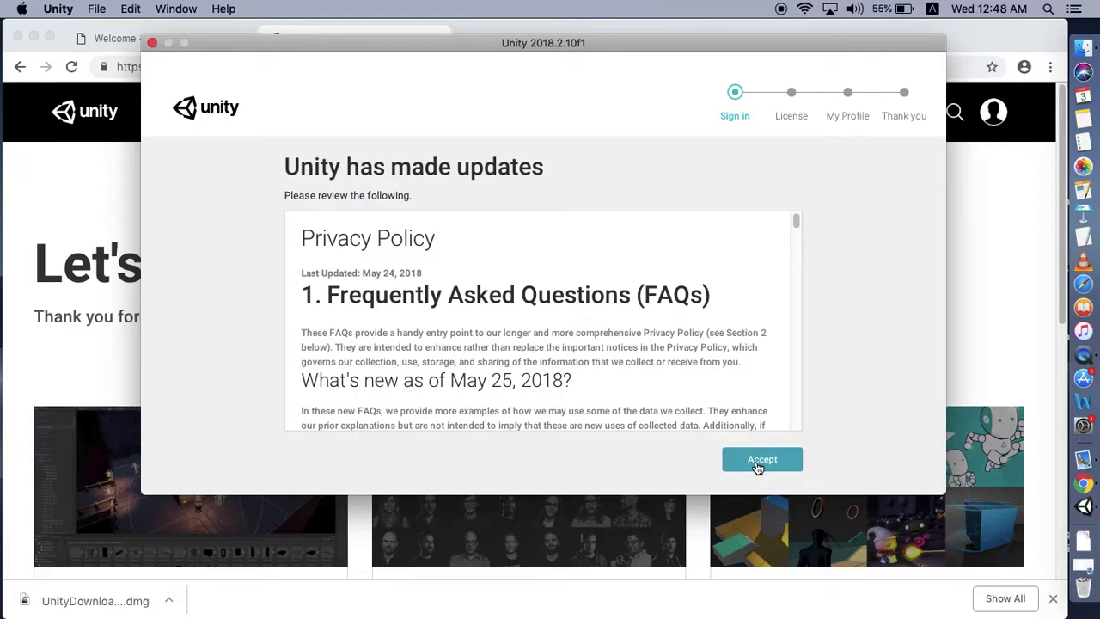
{"action": "left_click", "coordinate": [757, 465]}
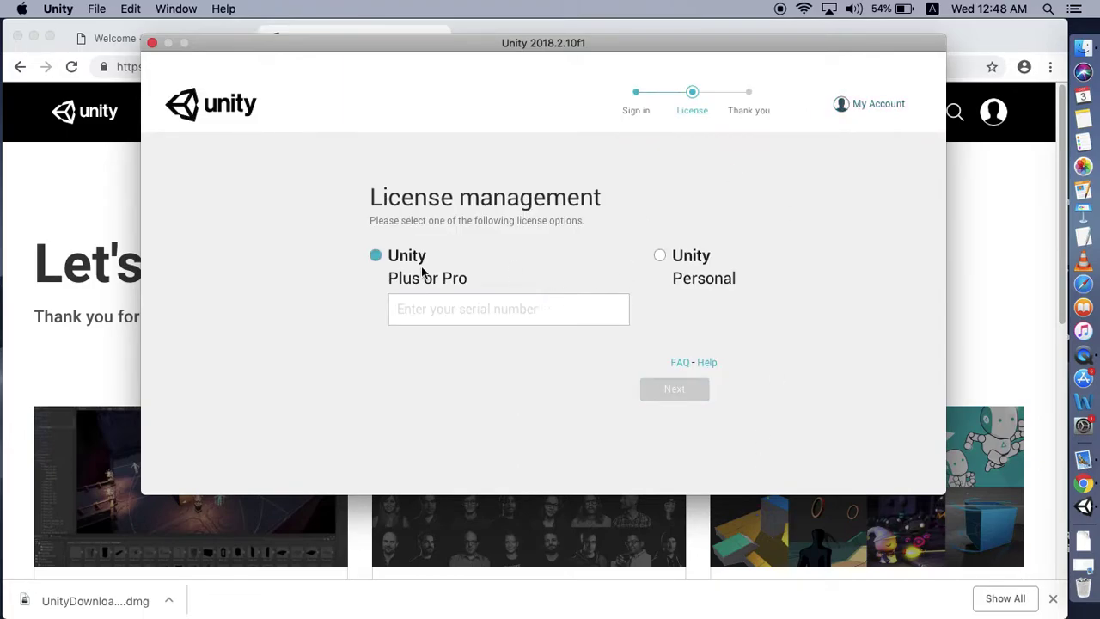
{"action": "left_click", "coordinate": [660, 261]}
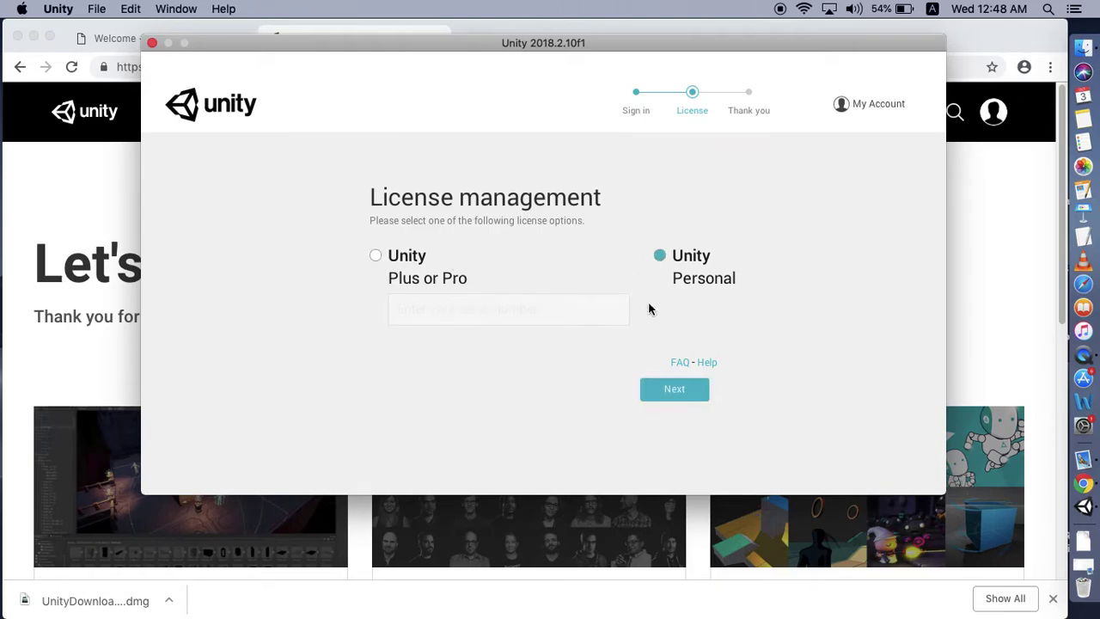
{"action": "left_click", "coordinate": [679, 391]}
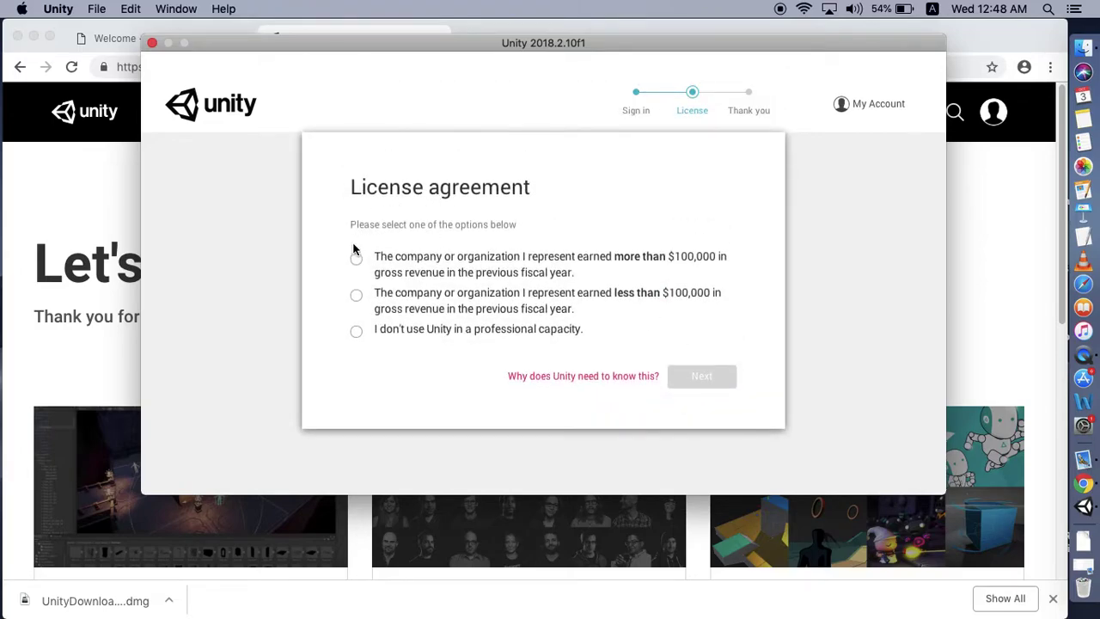
Declare non-professional use of Unity and finish activation to reach the Projects list.
{"action": "left_click", "coordinate": [356, 331]}
{"action": "left_click", "coordinate": [709, 375]}
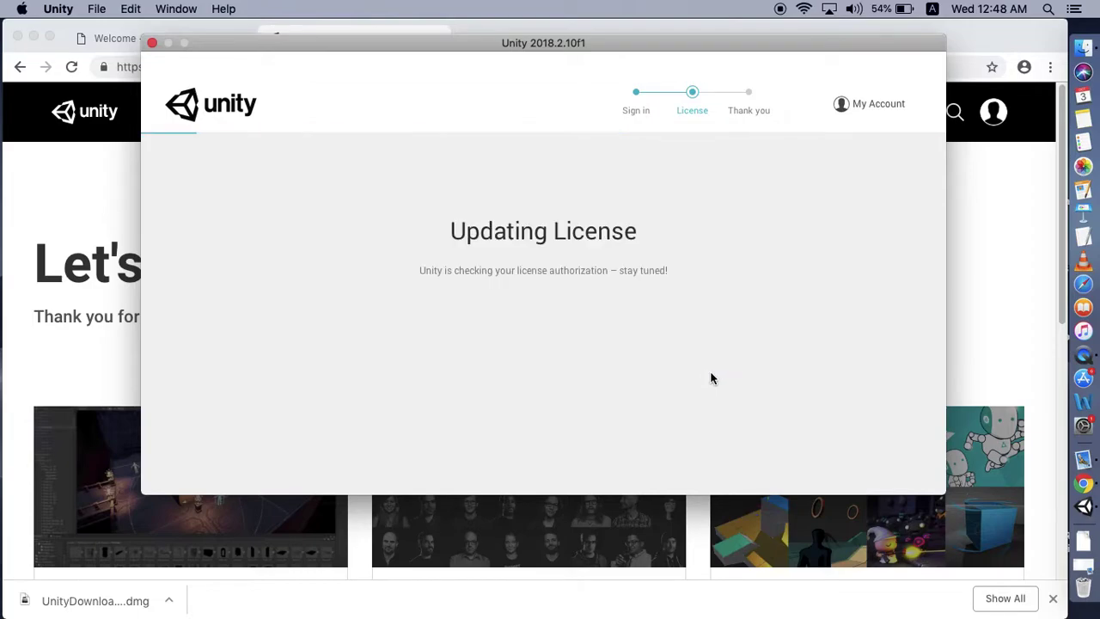
{"action": "left_click", "coordinate": [710, 380]}
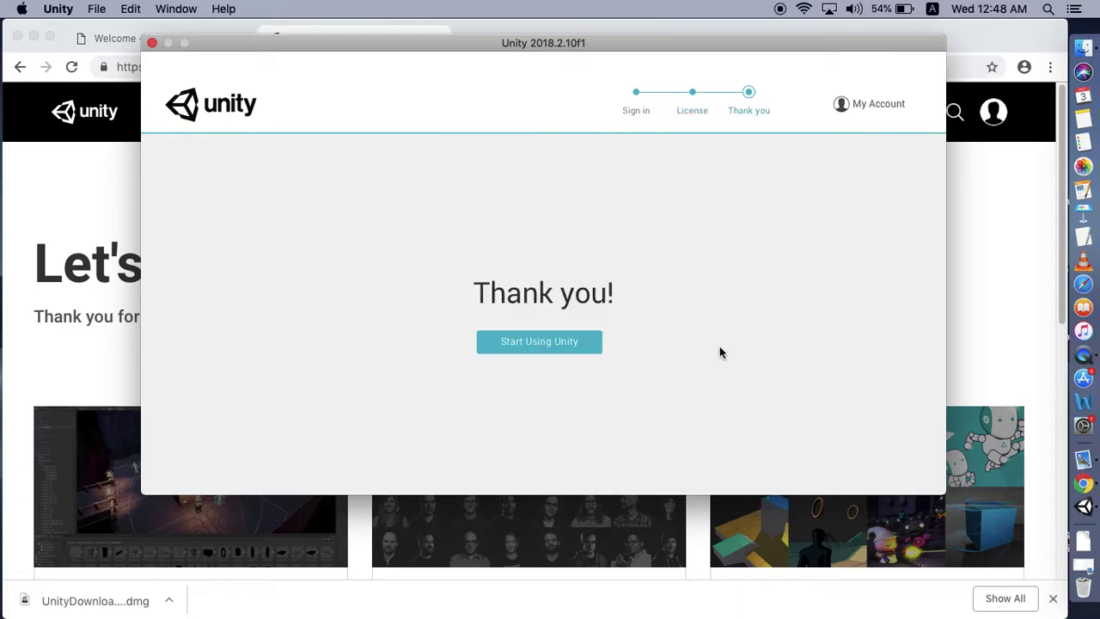
{"action": "left_click", "coordinate": [539, 344]}
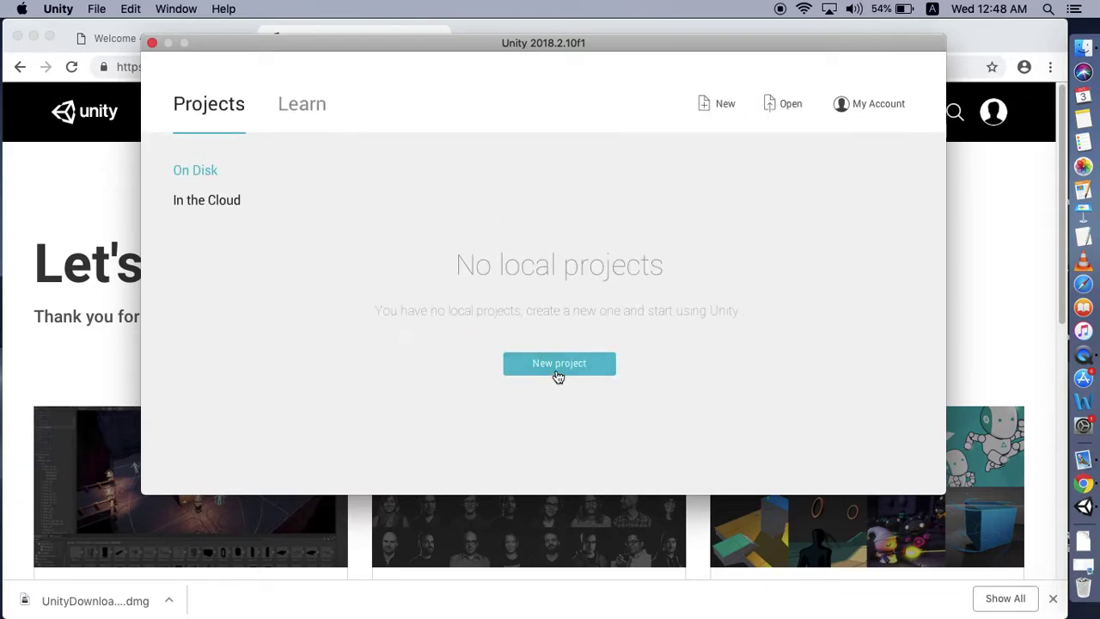
Create a new 3D project named 'New Unity Project 2018' with no extra asset packages.
{"action": "left_click", "coordinate": [557, 368]}
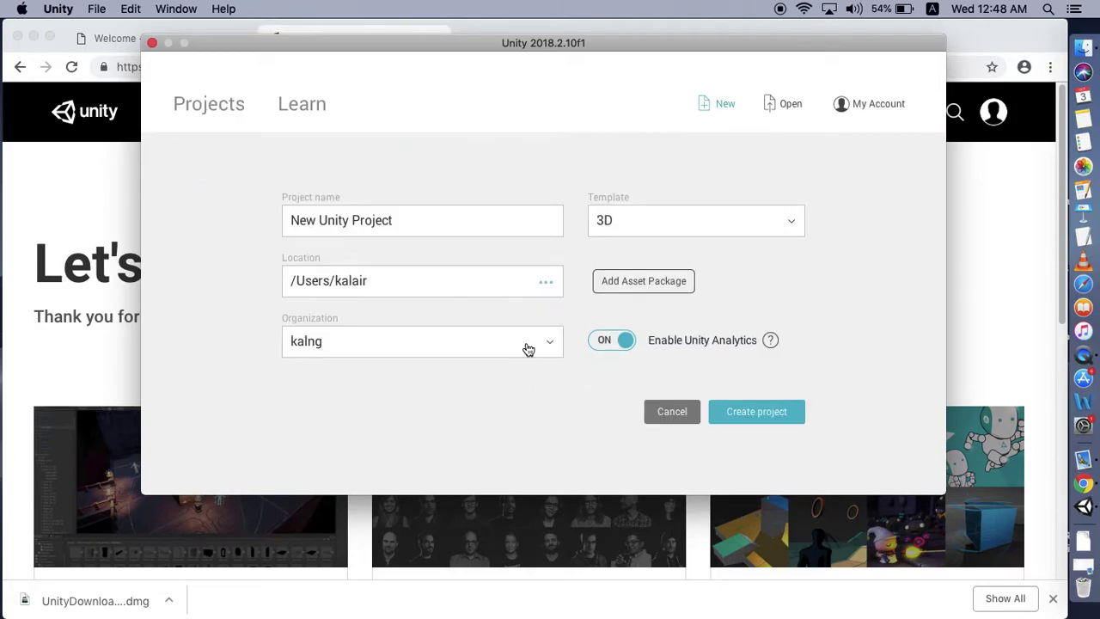
{"action": "left_click", "coordinate": [407, 221]}
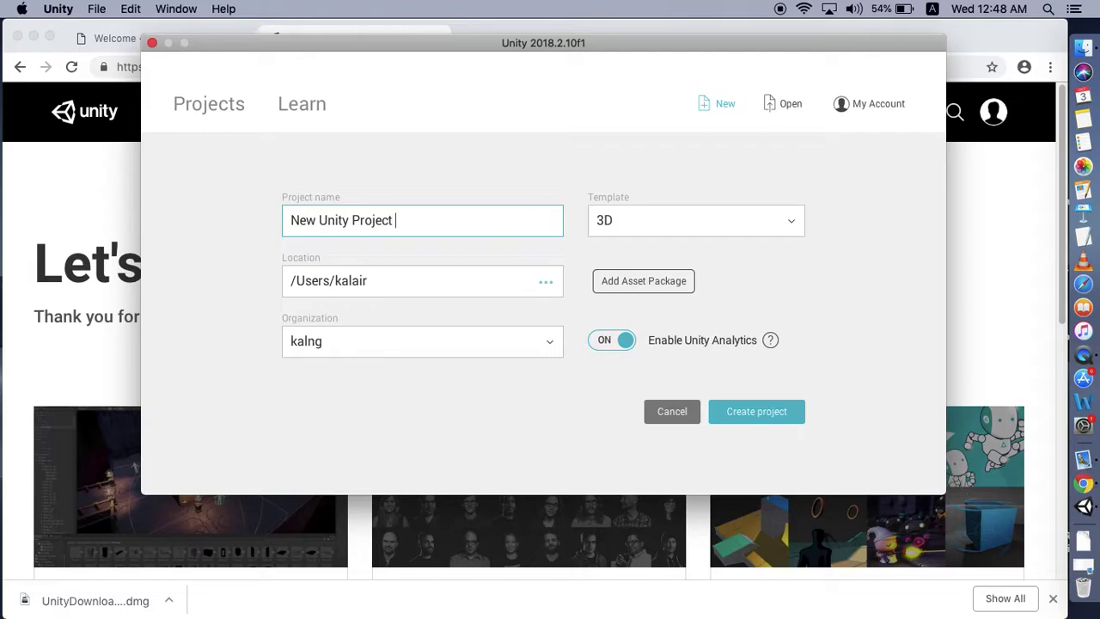
{"action": "type", "text": "2018"}
{"action": "left_click", "coordinate": [644, 285]}
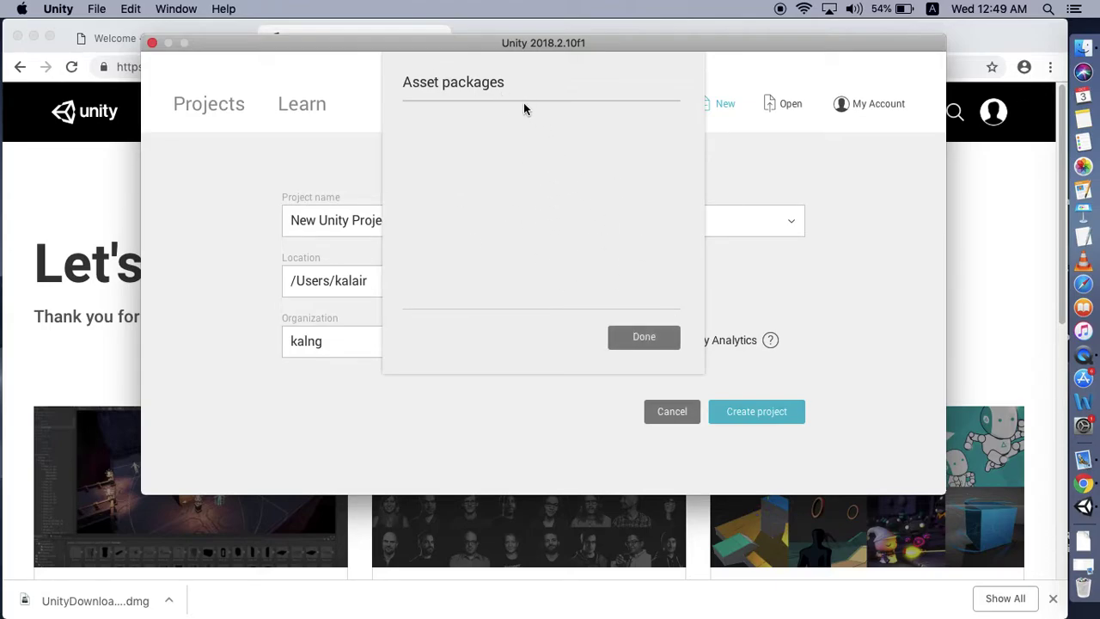
{"action": "left_click", "coordinate": [644, 337]}
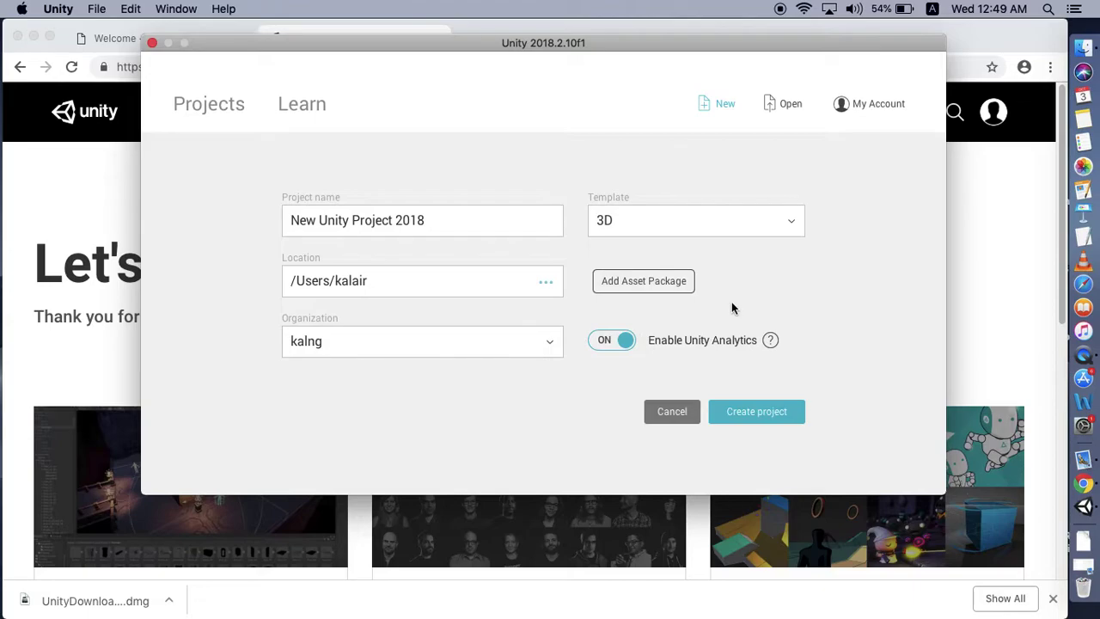
{"action": "left_click", "coordinate": [750, 417]}
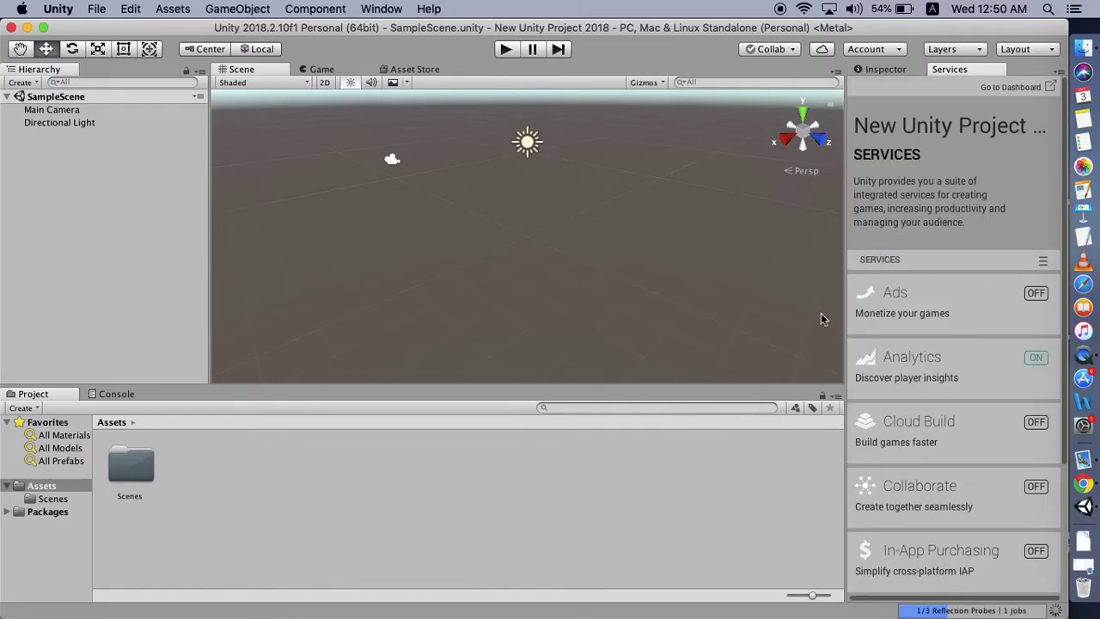
Orbit and pan the Scene view around the empty SampleScene.
{"action": "left_click_drag", "start_coordinate": [845, 311], "coordinate": [847, 311]}
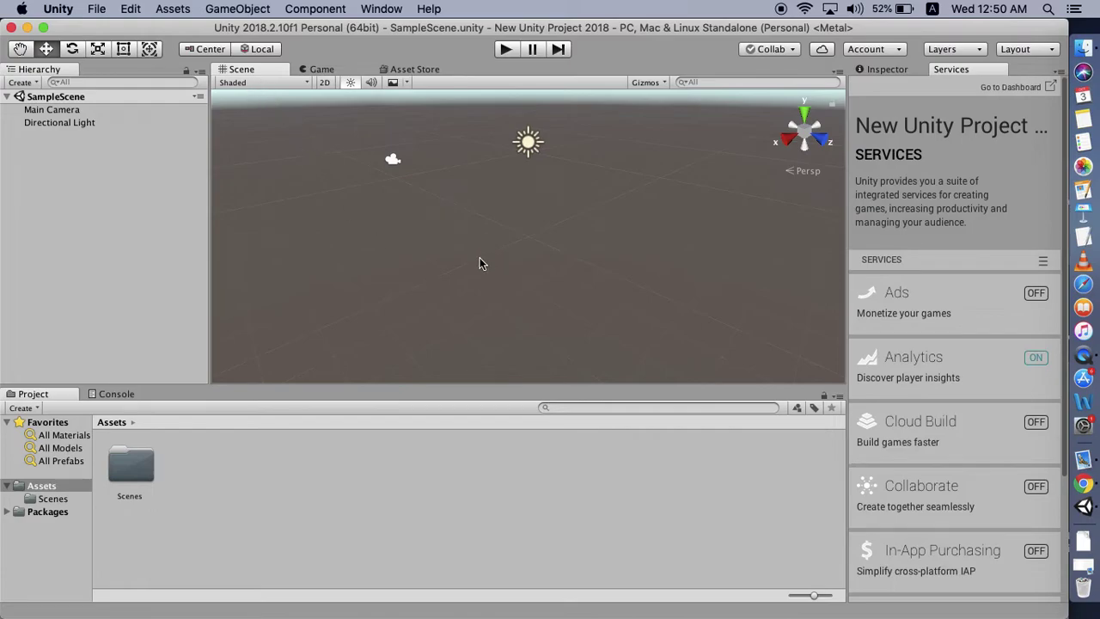
{"action": "mouse_move", "coordinate": [488, 256]}
{"action": "right_mouse_down"}
{"action": "mouse_move", "coordinate": [514, 244]}
{"action": "mouse_move", "coordinate": [490, 240]}
{"action": "mouse_move", "coordinate": [508, 236]}
{"action": "mouse_move", "coordinate": [616, 233]}
{"action": "mouse_move", "coordinate": [408, 231]}
{"action": "mouse_move", "coordinate": [552, 224]}
{"action": "mouse_move", "coordinate": [510, 230]}
{"action": "right_mouse_up"}
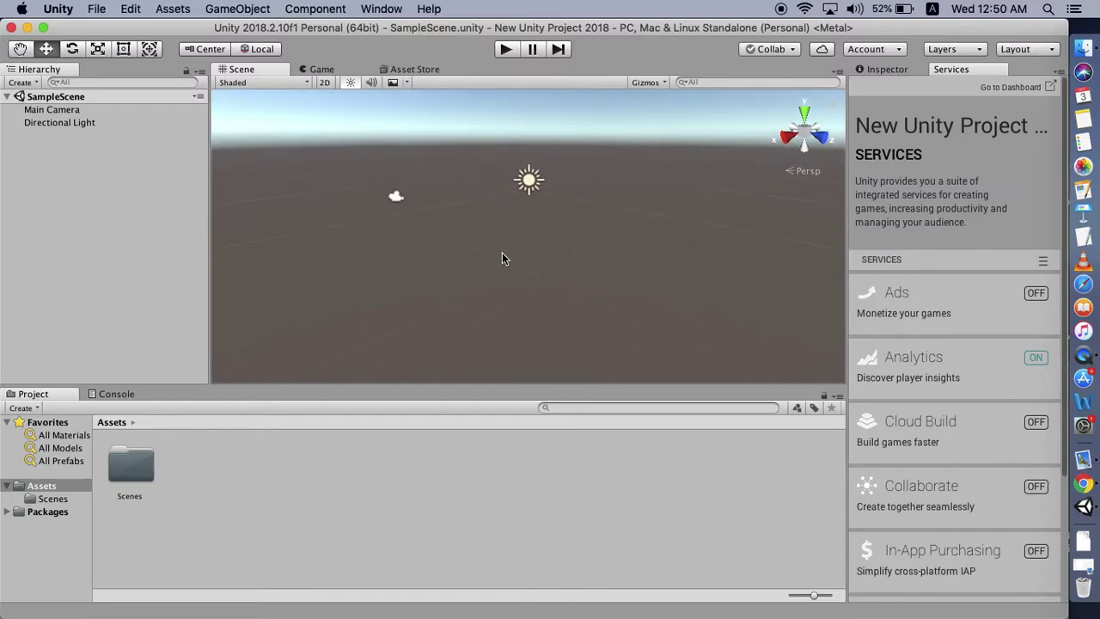
{"action": "mouse_move", "coordinate": [503, 247]}
{"action": "middle_mouse_down"}
{"action": "mouse_move", "coordinate": [504, 273]}
{"action": "mouse_move", "coordinate": [654, 267]}
{"action": "mouse_move", "coordinate": [479, 265]}
{"action": "mouse_move", "coordinate": [584, 255]}
{"action": "mouse_move", "coordinate": [473, 253]}
{"action": "mouse_move", "coordinate": [515, 248]}
{"action": "mouse_move", "coordinate": [506, 250]}
{"action": "middle_mouse_up"}
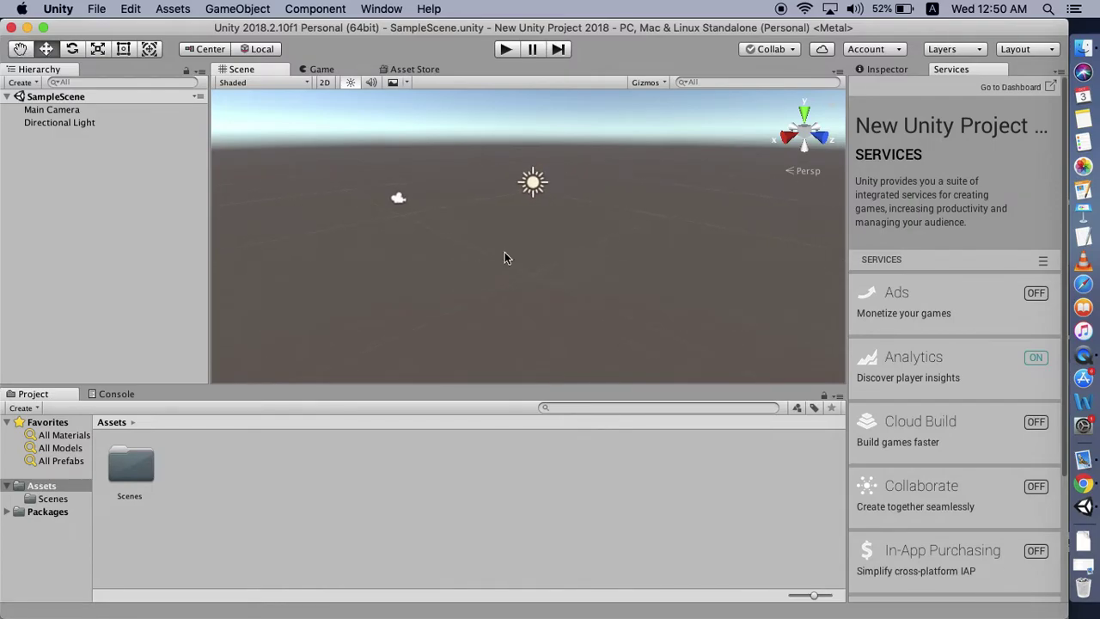
Inspect the Directional Light and Main Camera, moving the camera back to Z -10.09.
{"action": "left_click", "coordinate": [532, 185]}
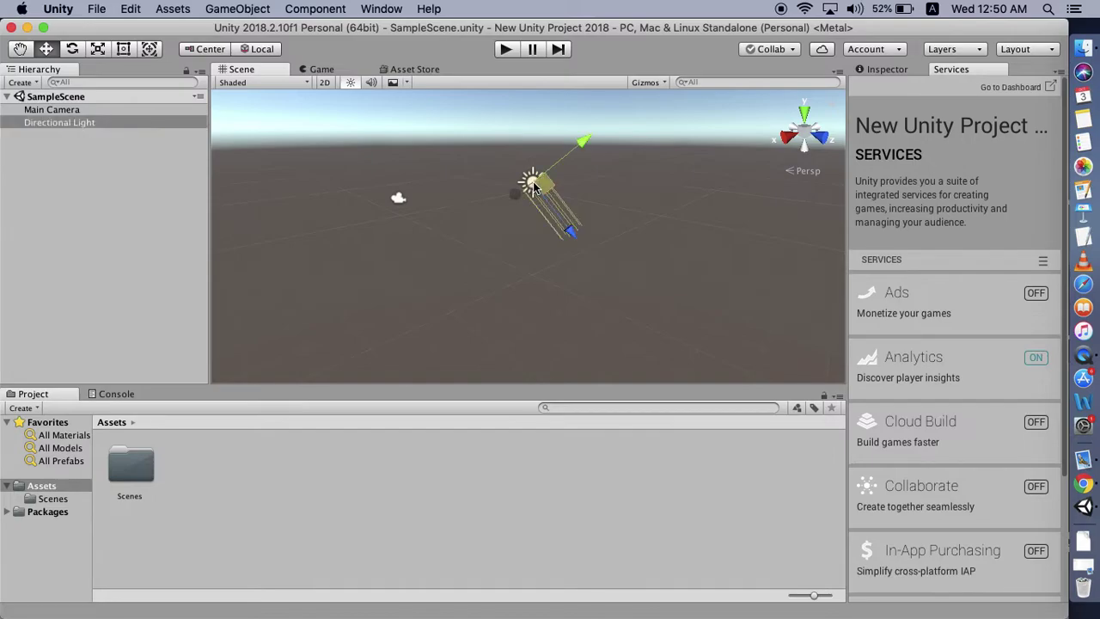
{"action": "left_click", "coordinate": [397, 200]}
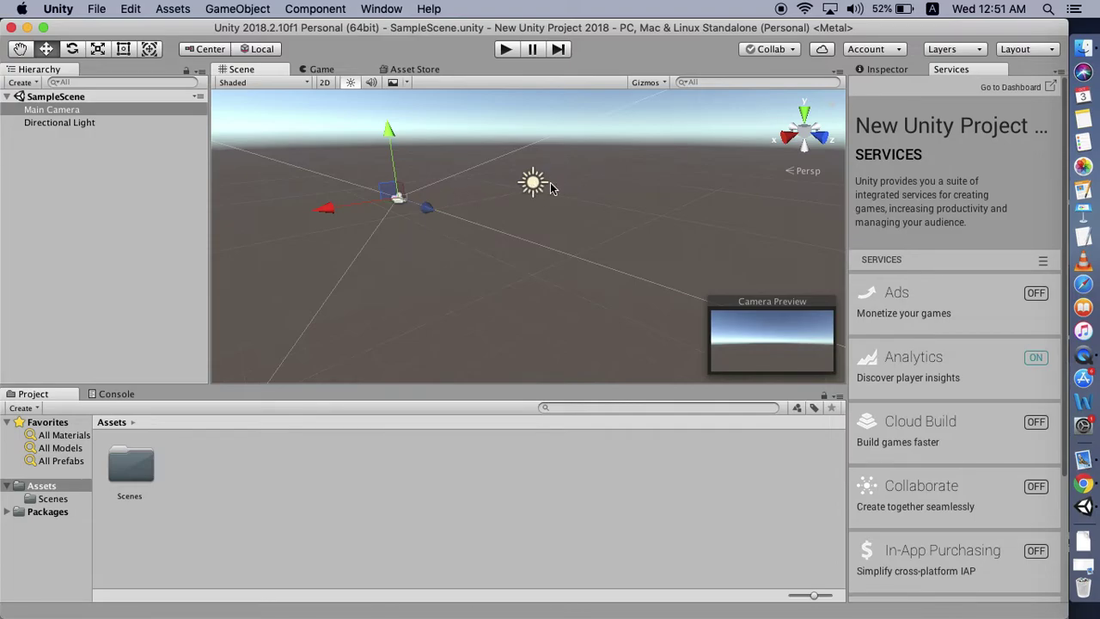
{"action": "left_click", "coordinate": [880, 70]}
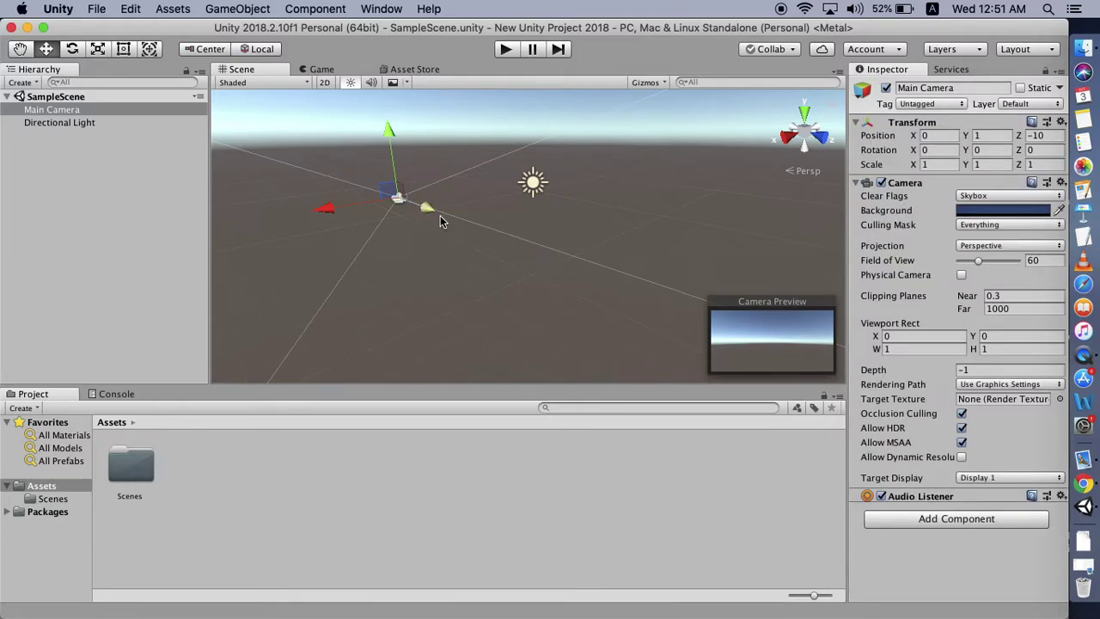
{"action": "left_click_drag", "start_coordinate": [430, 215], "coordinate": [424, 212]}
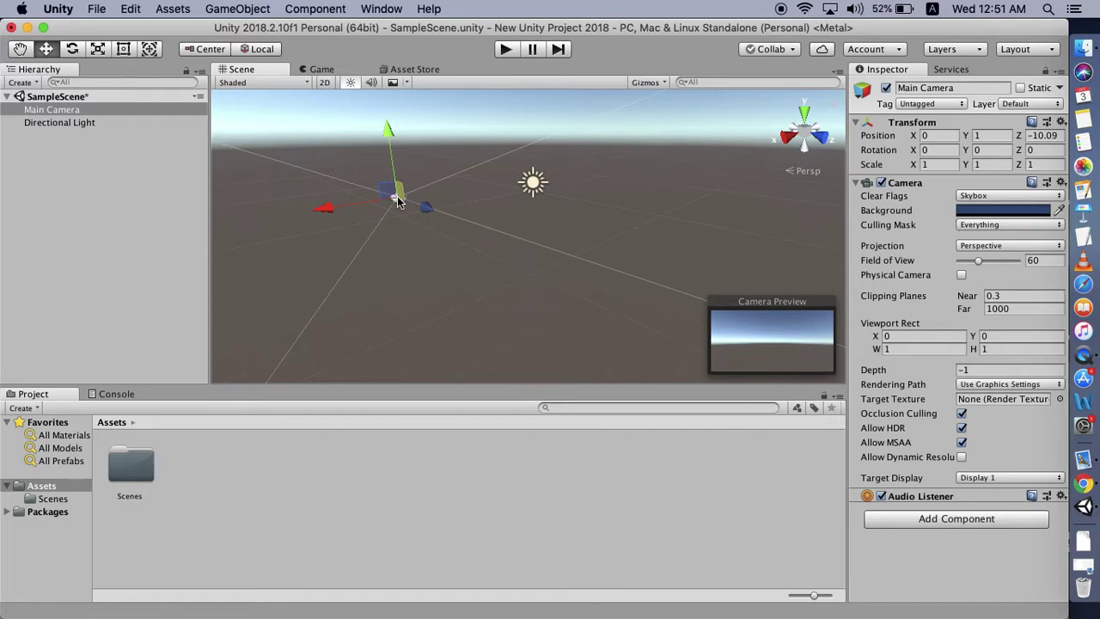
{"action": "left_click", "coordinate": [532, 184]}
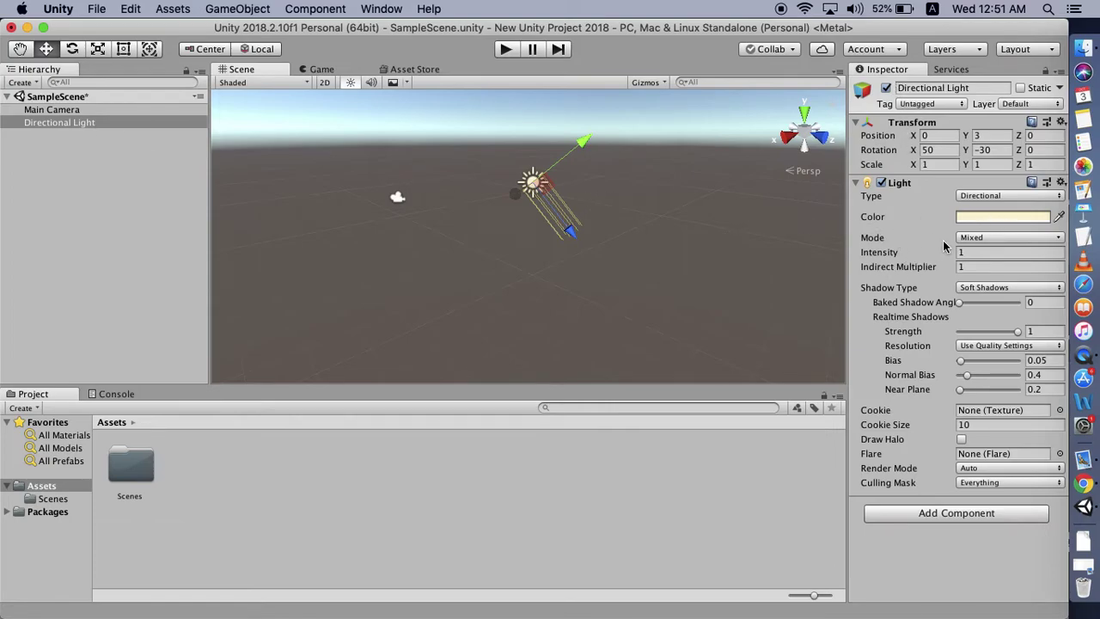
{"action": "left_click", "coordinate": [528, 275]}
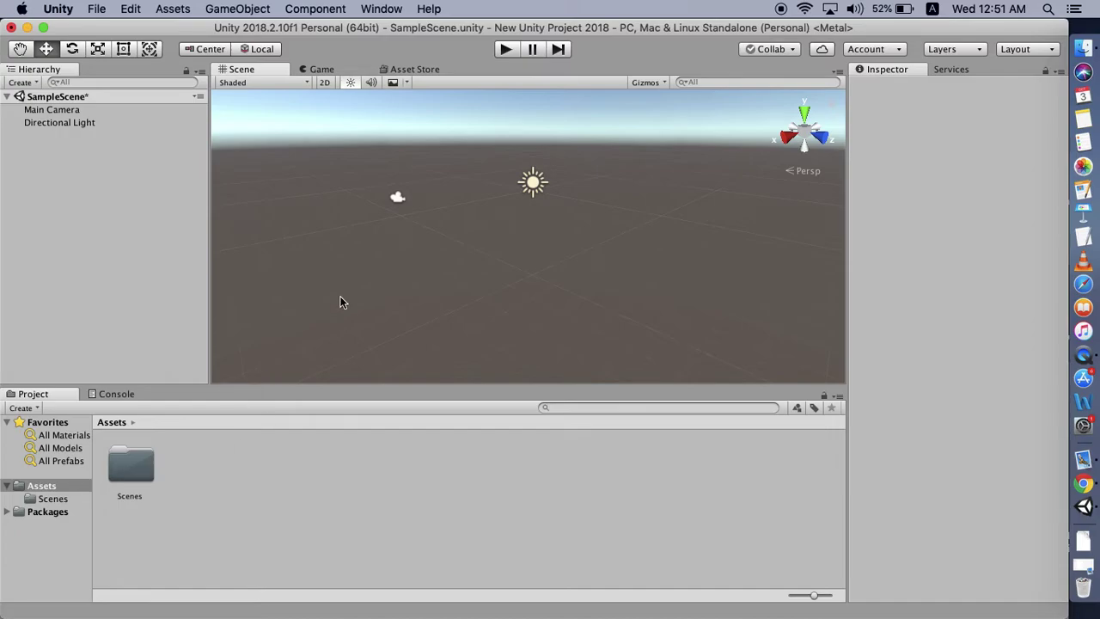
Browse the Scenes, Assets and Packages folders, widen the folder tree, and toggle scene lighting off and on.
{"action": "left_click", "coordinate": [58, 499]}
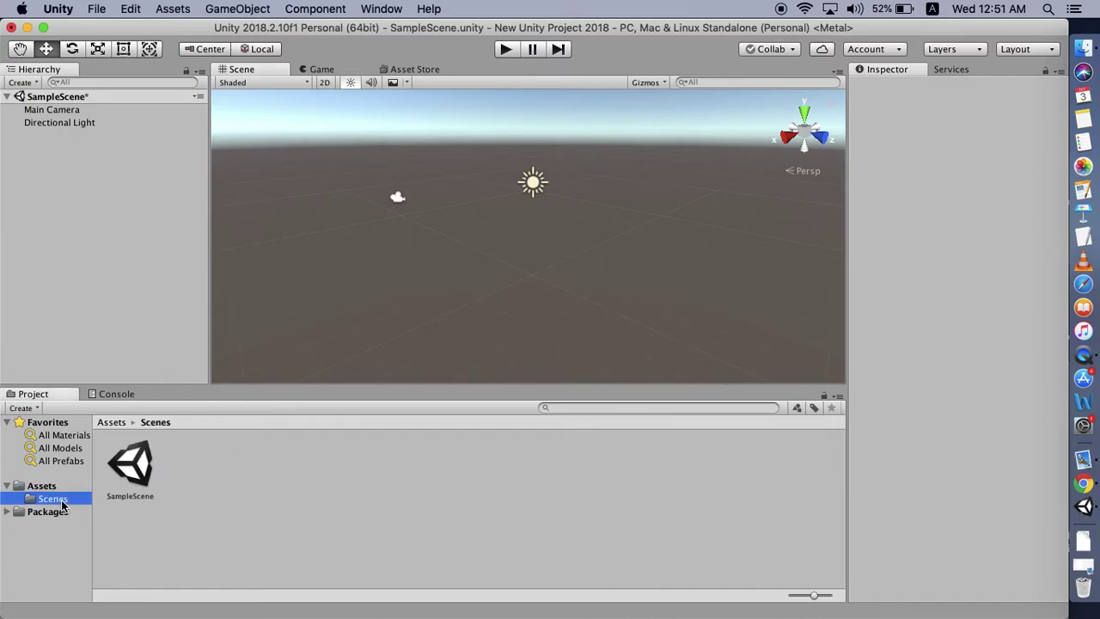
{"action": "left_click", "coordinate": [49, 487]}
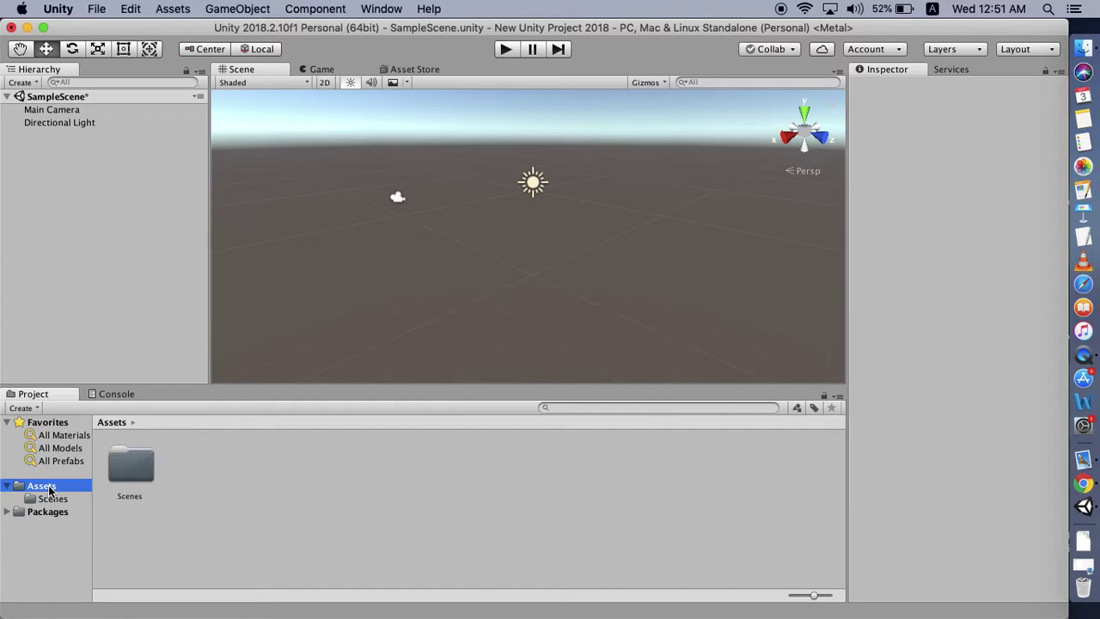
{"action": "left_click", "coordinate": [53, 500]}
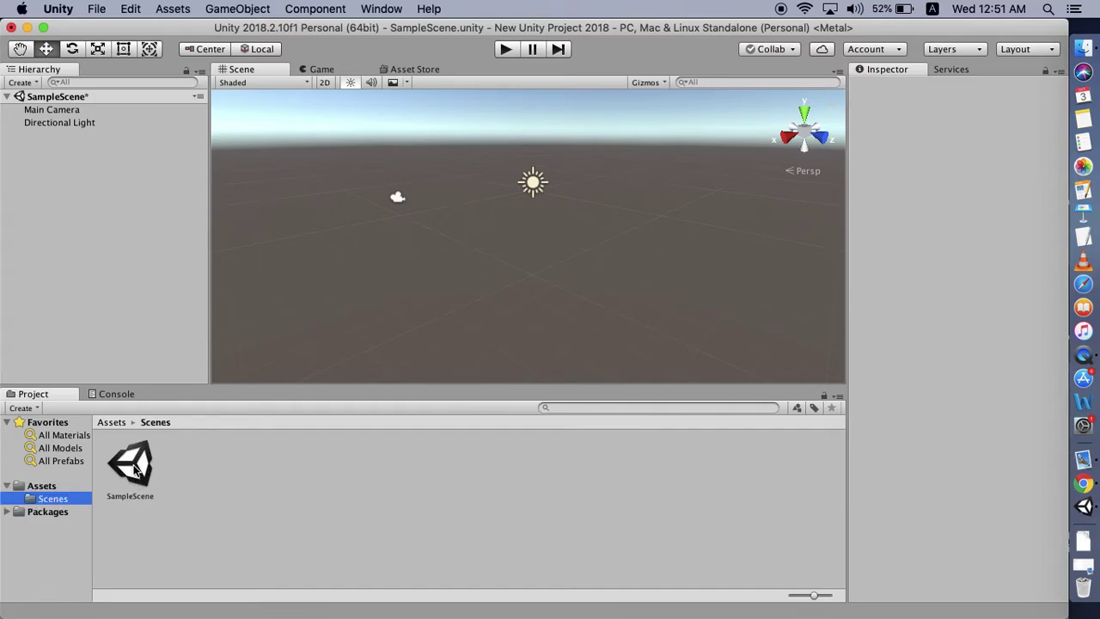
{"action": "left_click", "coordinate": [7, 512]}
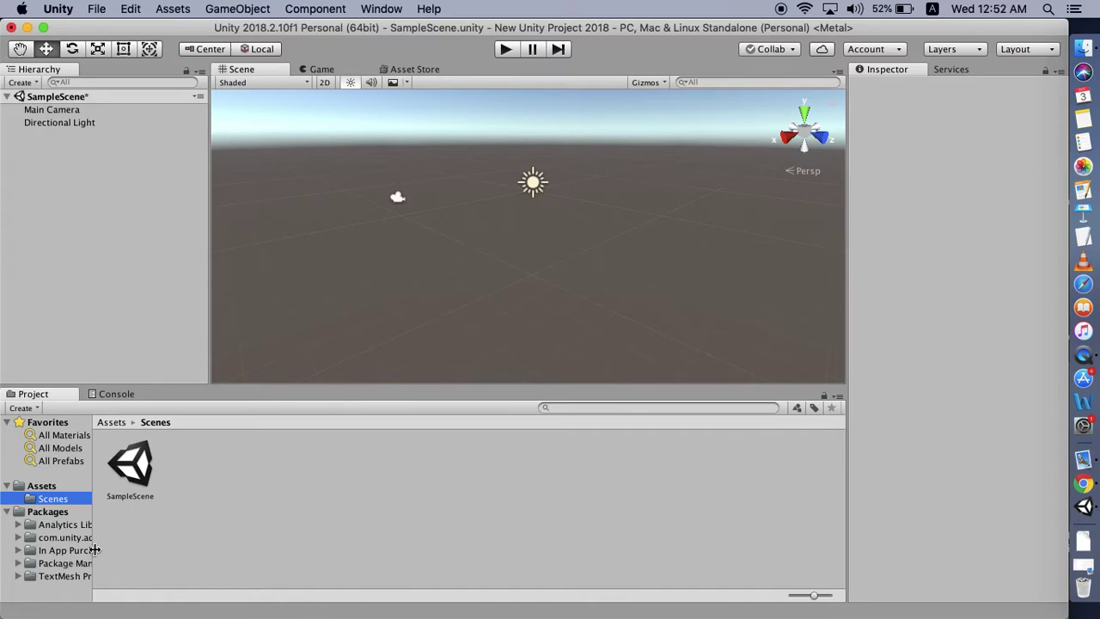
{"action": "mouse_move", "coordinate": [92, 550]}
{"action": "left_mouse_down"}
{"action": "mouse_move", "coordinate": [176, 548]}
{"action": "mouse_move", "coordinate": [164, 549]}
{"action": "left_mouse_up"}
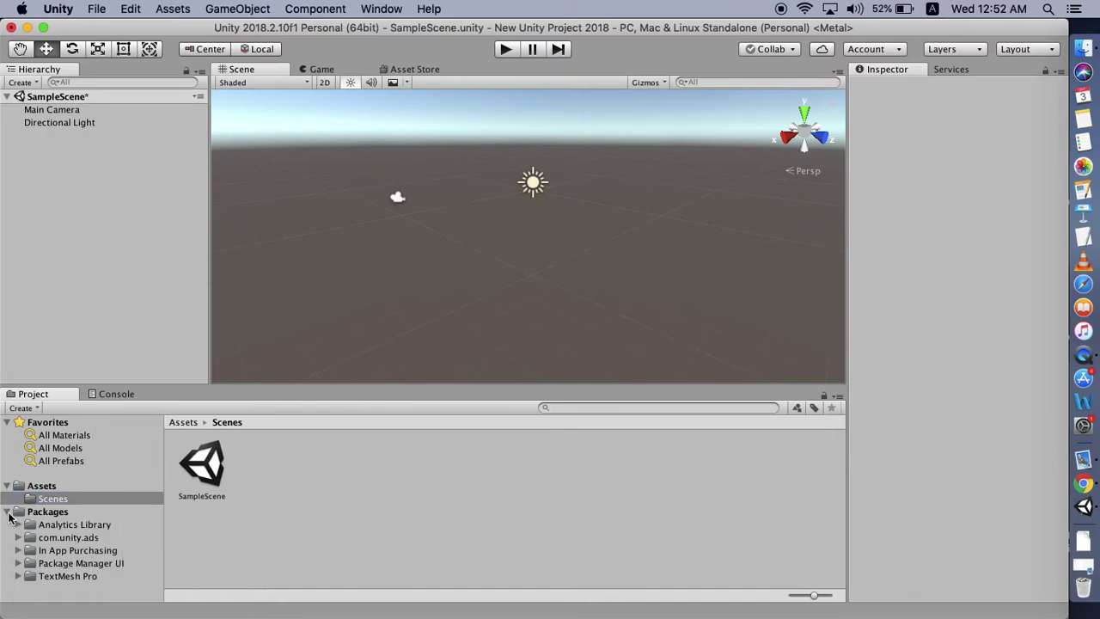
{"action": "left_click", "coordinate": [8, 512]}
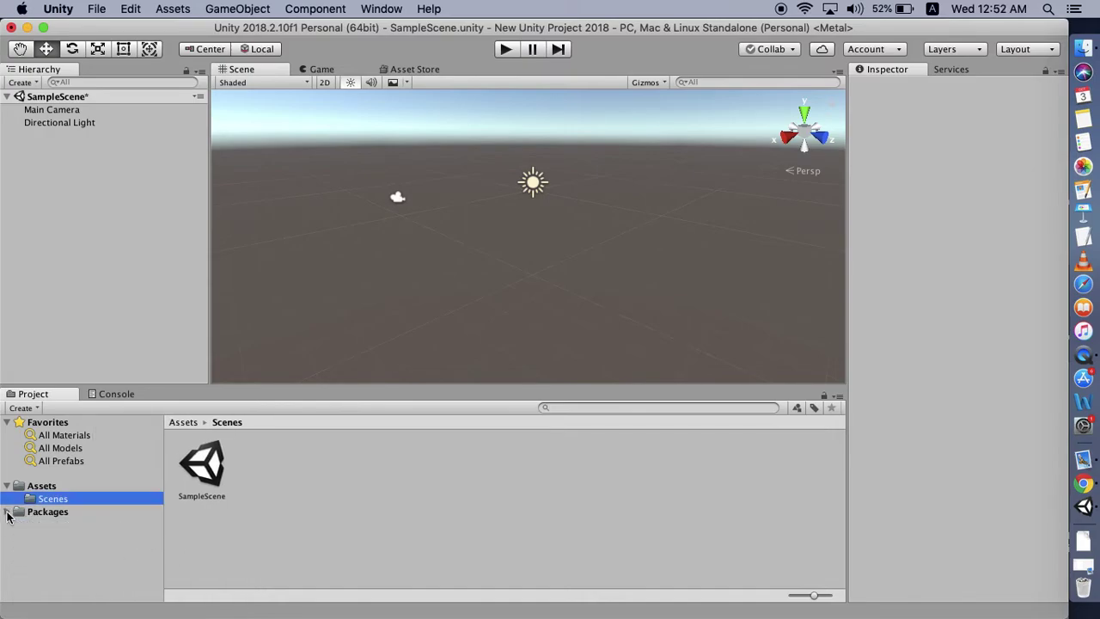
{"action": "left_click", "coordinate": [353, 83]}
{"action": "left_click", "coordinate": [350, 82]}
Load the Asset Store page in the editor and scroll down to the Top Free Packages row.
{"action": "left_click", "coordinate": [408, 71]}
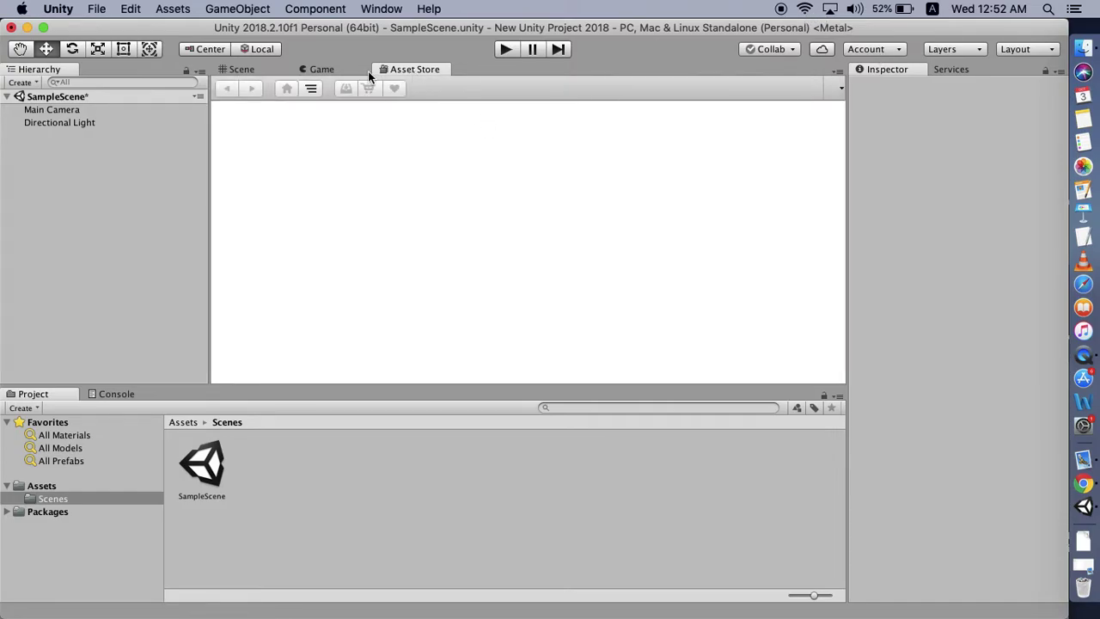
{"action": "left_click", "coordinate": [392, 72]}
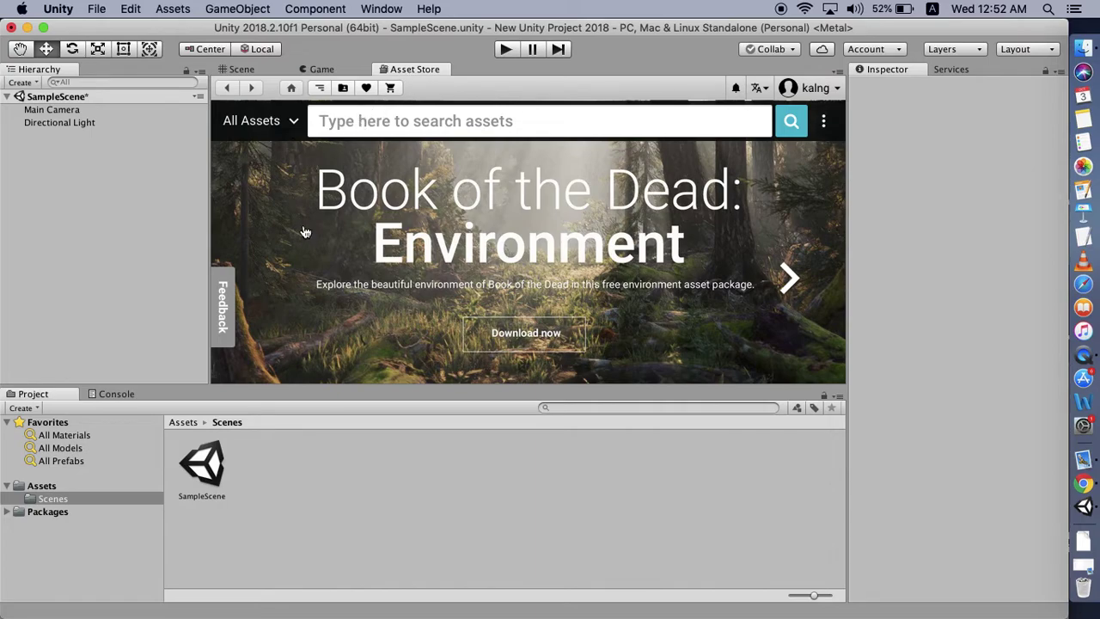
{"action": "scroll", "coordinate": [307, 230], "scroll_direction": "down", "scroll_amount": 4}
{"action": "scroll", "coordinate": [305, 232], "scroll_direction": "down", "scroll_amount": 2}
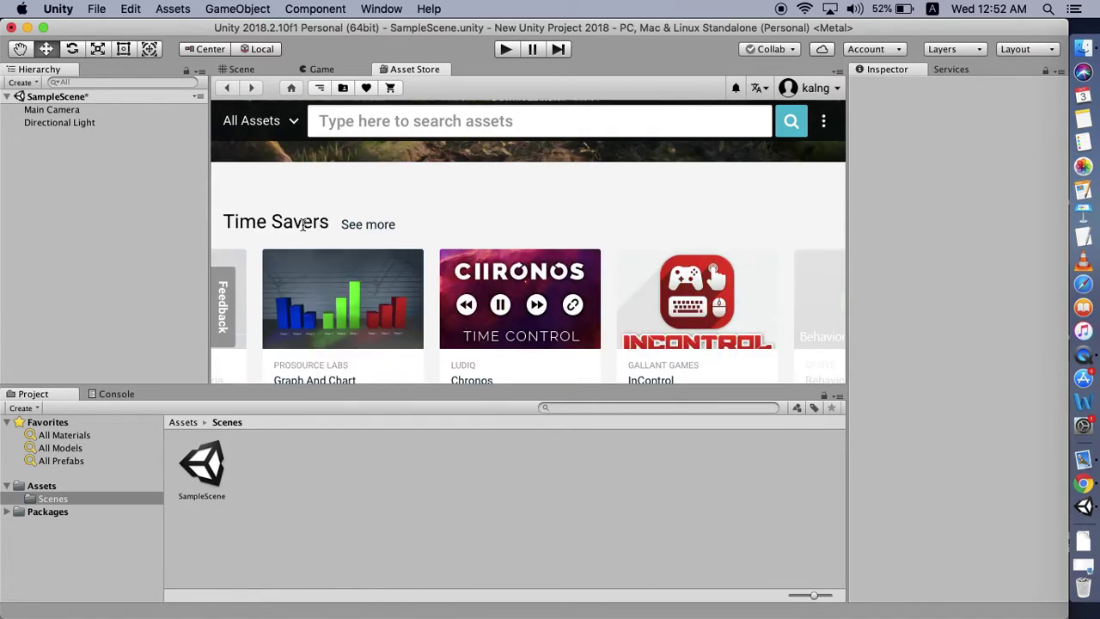
{"action": "scroll", "coordinate": [304, 231], "scroll_direction": "down", "scroll_amount": 3}
{"action": "scroll", "coordinate": [304, 231], "scroll_direction": "down", "scroll_amount": 3}
{"action": "scroll", "coordinate": [304, 231], "scroll_direction": "down", "scroll_amount": 3}
{"action": "scroll", "coordinate": [304, 231], "scroll_direction": "down", "scroll_amount": 3}
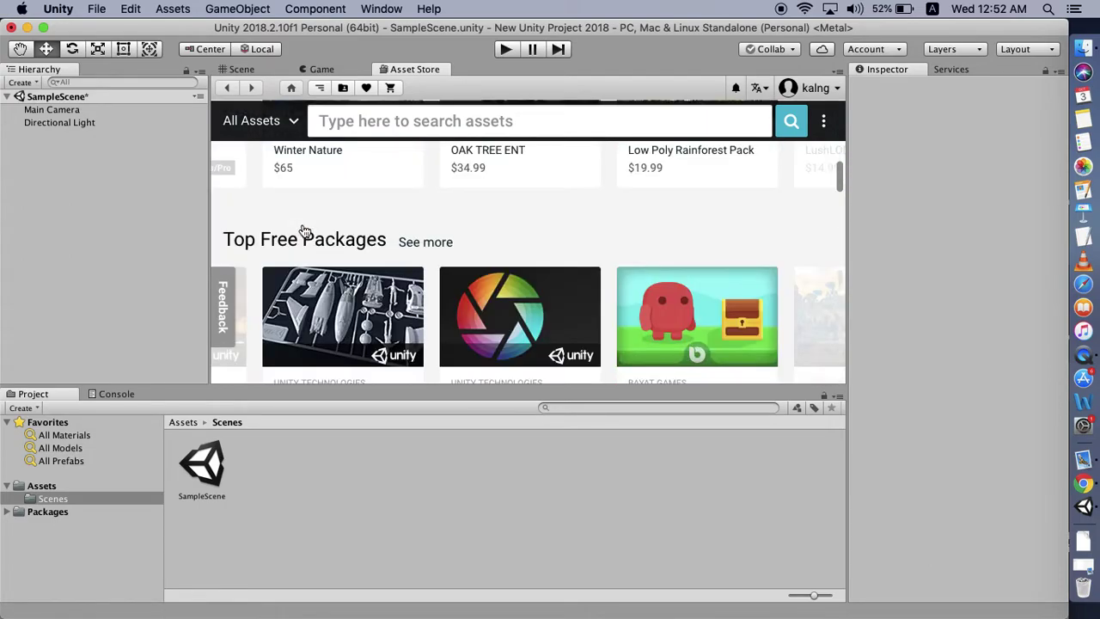
{"action": "scroll", "coordinate": [304, 231], "scroll_direction": "down", "scroll_amount": 1}
{"action": "scroll", "coordinate": [304, 231], "scroll_direction": "down", "scroll_amount": 1}
{"action": "scroll", "coordinate": [304, 231], "scroll_direction": "down", "scroll_amount": 5}
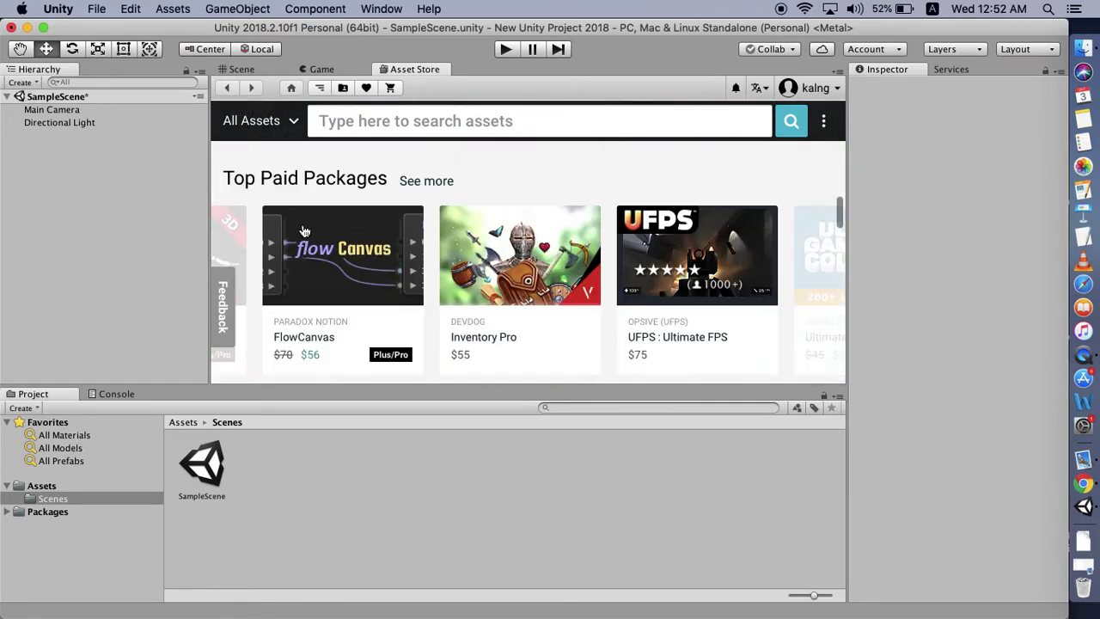
{"action": "scroll", "coordinate": [305, 231], "scroll_direction": "up", "scroll_amount": 3}
{"action": "scroll", "coordinate": [304, 231], "scroll_direction": "up", "scroll_amount": 7}
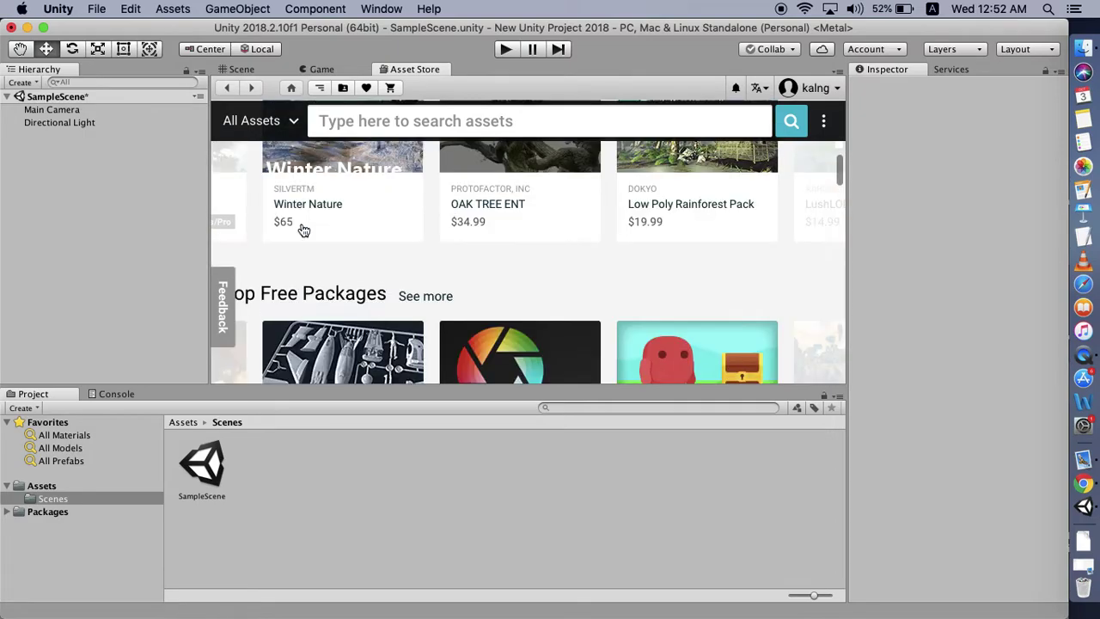
{"action": "scroll", "coordinate": [305, 231], "scroll_direction": "up", "scroll_amount": 4}
{"action": "scroll", "coordinate": [304, 231], "scroll_direction": "down", "scroll_amount": 1}
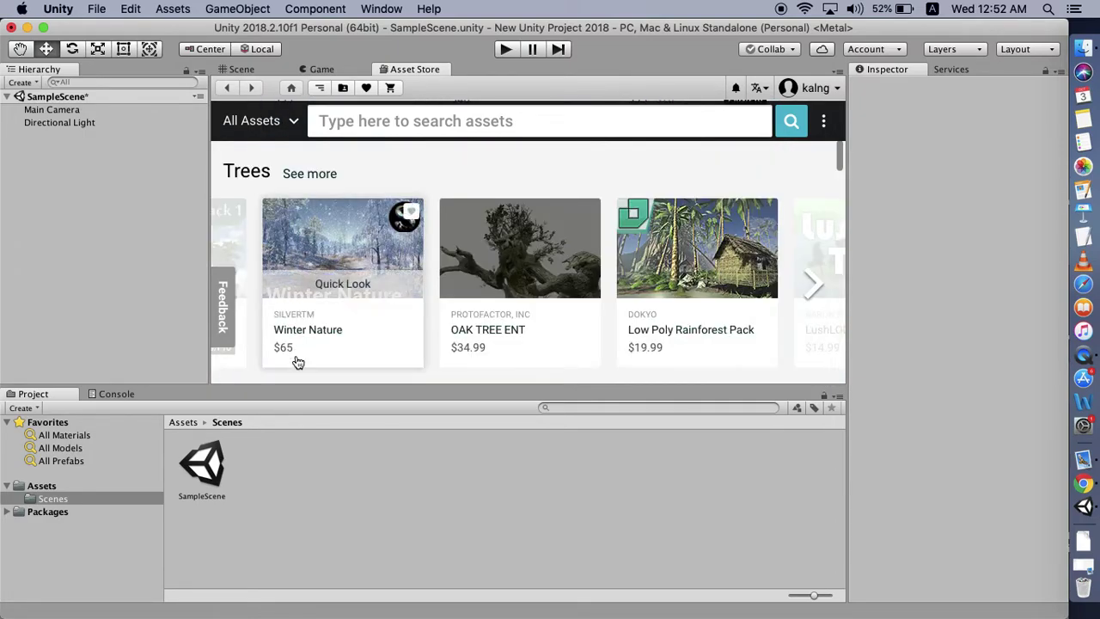
{"action": "scroll", "coordinate": [323, 332], "scroll_direction": "down", "scroll_amount": 5}
{"action": "scroll", "coordinate": [323, 332], "scroll_direction": "down", "scroll_amount": 1}
{"action": "scroll", "coordinate": [323, 331], "scroll_direction": "down", "scroll_amount": 1}
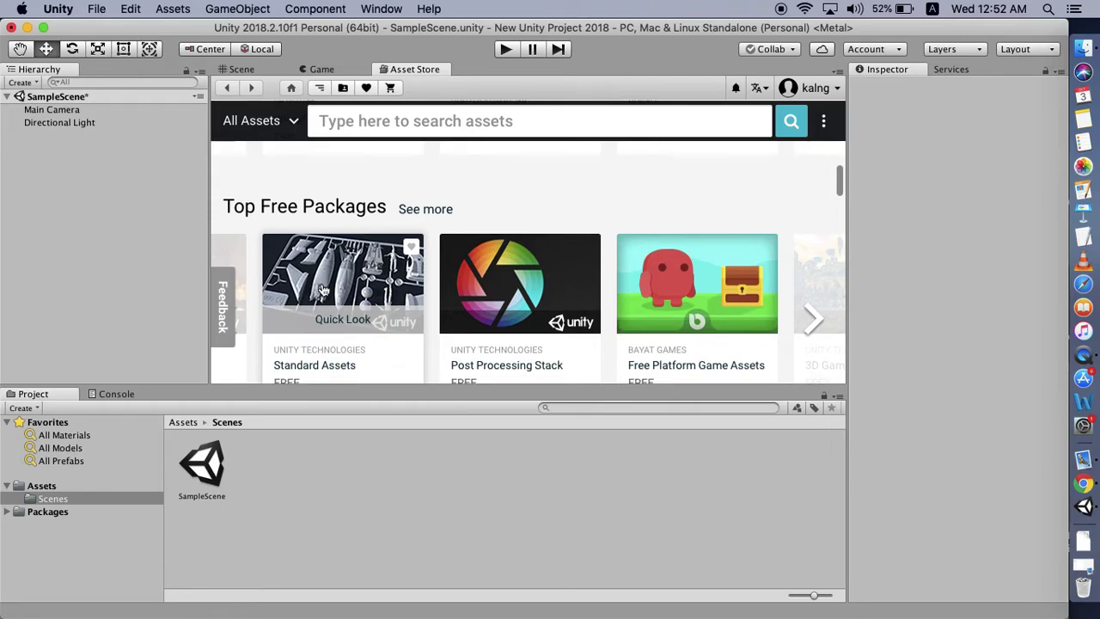
{"action": "scroll", "coordinate": [323, 289], "scroll_direction": "down", "scroll_amount": 1}
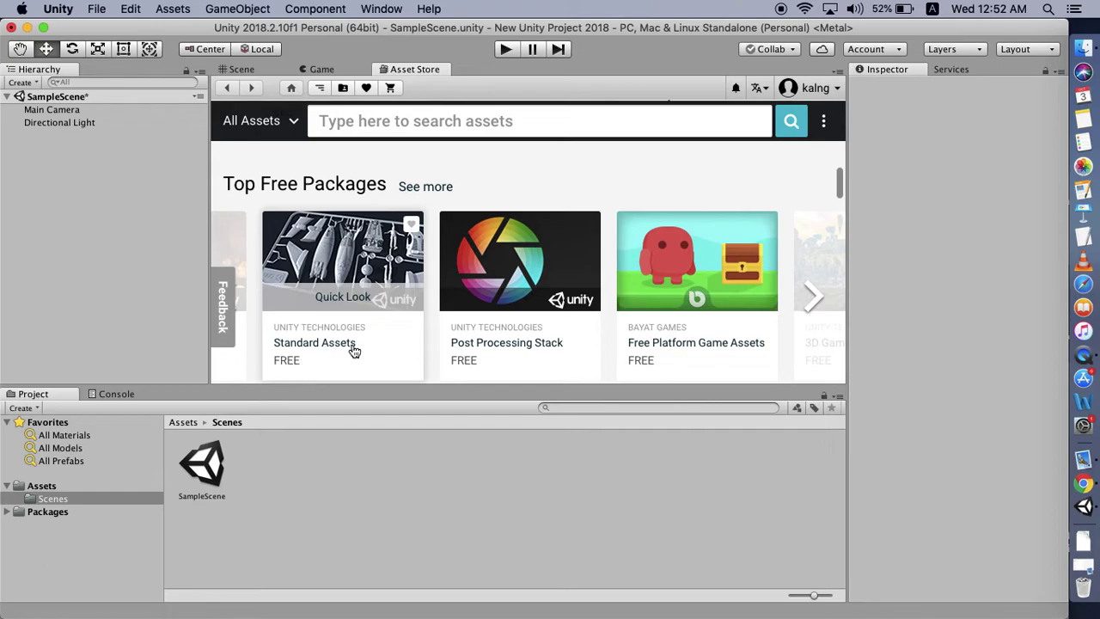
Check the store's extra options menu, then open the All Assets category list and scroll through it.
{"action": "left_click", "coordinate": [824, 123]}
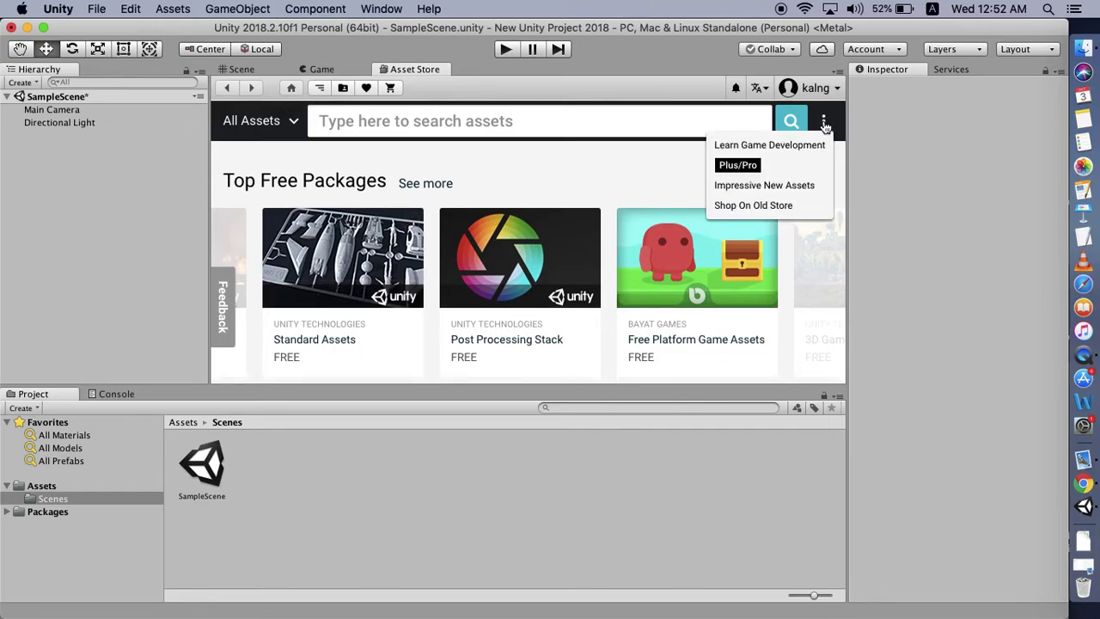
{"action": "left_click", "coordinate": [616, 182]}
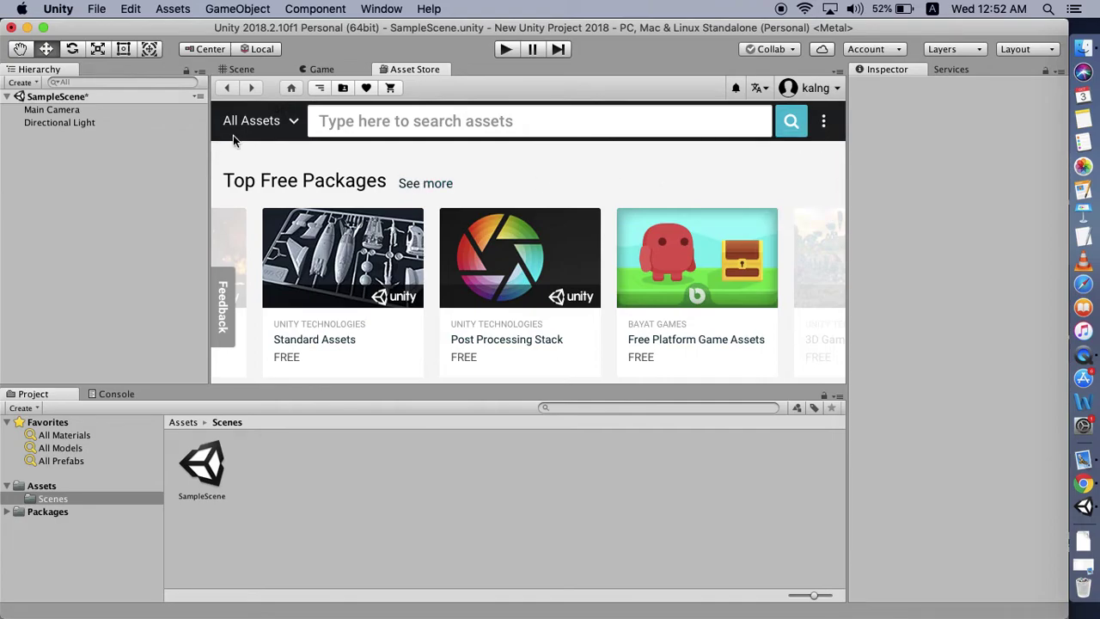
{"action": "left_click", "coordinate": [292, 121]}
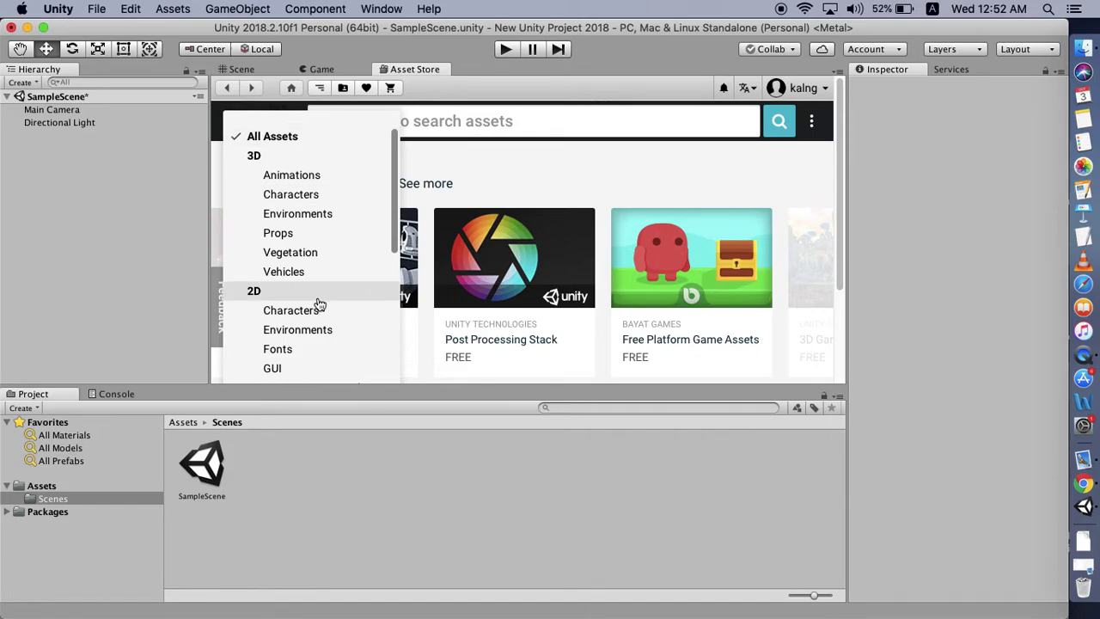
{"action": "scroll", "coordinate": [314, 327], "scroll_direction": "down", "scroll_amount": 5}
{"action": "scroll", "coordinate": [316, 329], "scroll_direction": "down", "scroll_amount": 3}
{"action": "scroll", "coordinate": [316, 329], "scroll_direction": "down", "scroll_amount": 5}
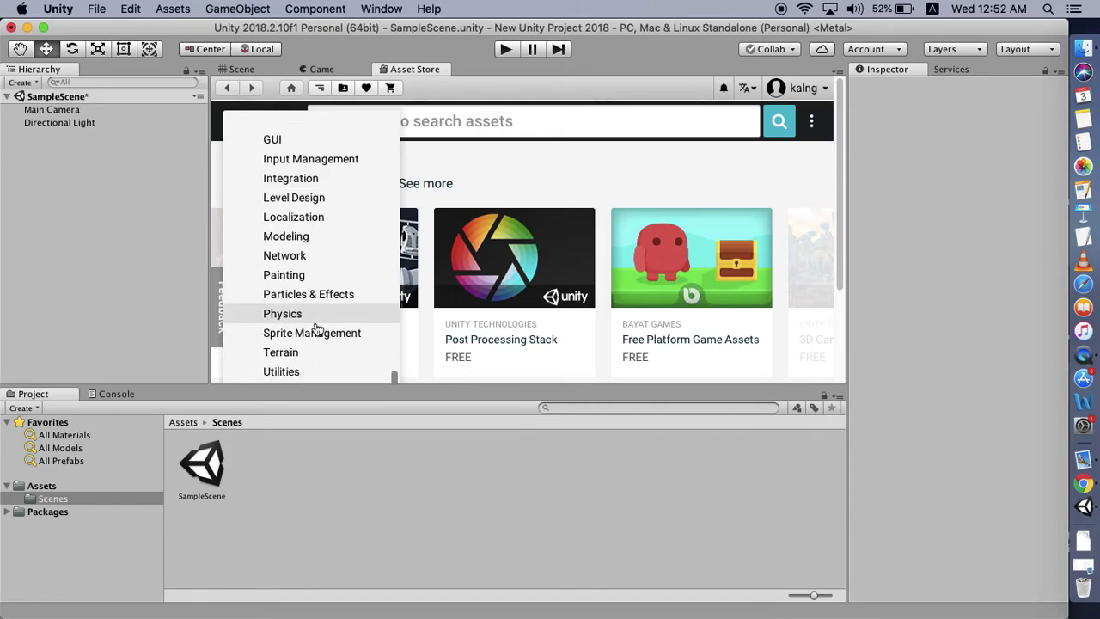
{"action": "scroll", "coordinate": [314, 326], "scroll_direction": "down", "scroll_amount": 3}
{"action": "scroll", "coordinate": [314, 327], "scroll_direction": "up", "scroll_amount": 1}
{"action": "scroll", "coordinate": [316, 330], "scroll_direction": "up", "scroll_amount": 4}
{"action": "scroll", "coordinate": [316, 330], "scroll_direction": "up", "scroll_amount": 5}
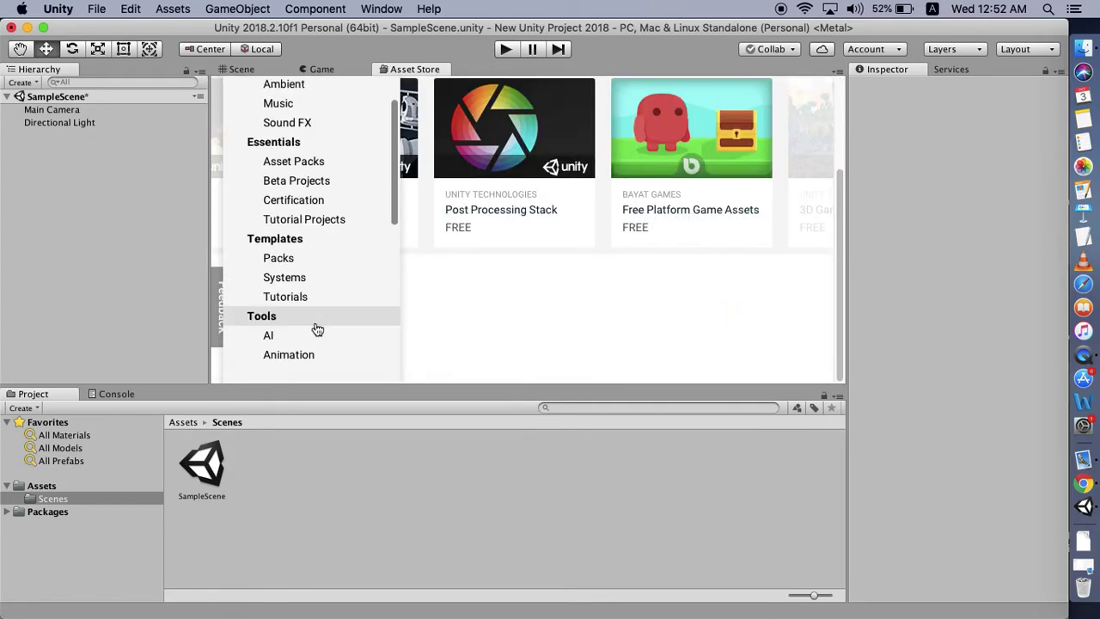
{"action": "scroll", "coordinate": [316, 330], "scroll_direction": "up", "scroll_amount": 2}
{"action": "scroll", "coordinate": [316, 330], "scroll_direction": "up", "scroll_amount": 4}
{"action": "scroll", "coordinate": [317, 329], "scroll_direction": "up", "scroll_amount": 4}
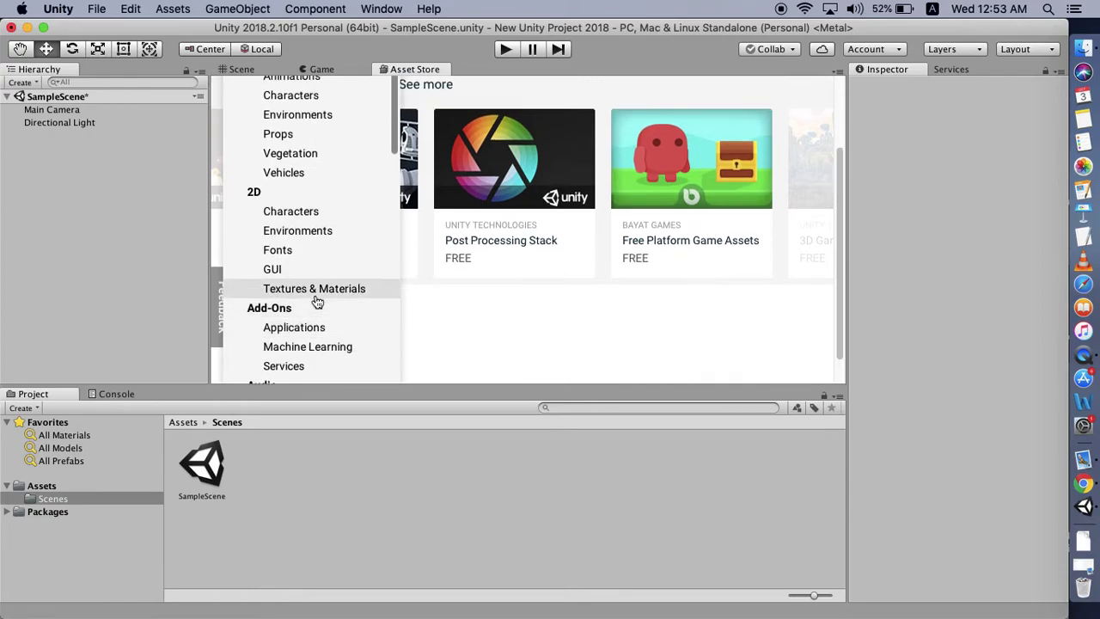
{"action": "scroll", "coordinate": [314, 297], "scroll_direction": "up", "scroll_amount": 3}
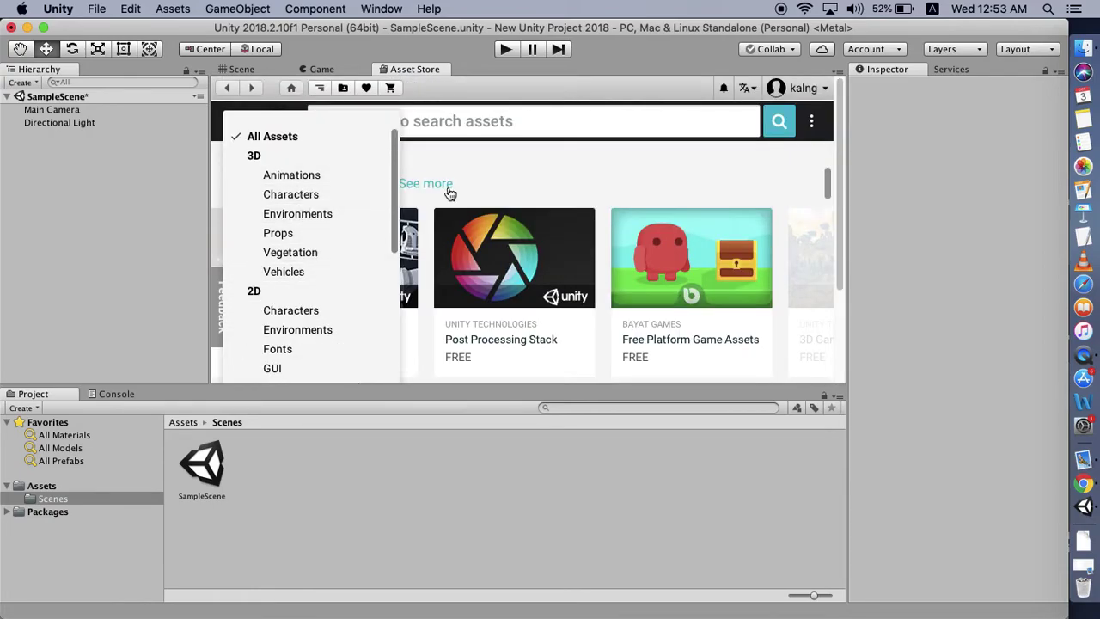
Close the category list and page the Top Free Packages row right, then back to Standard Assets.
{"action": "left_click", "coordinate": [530, 163]}
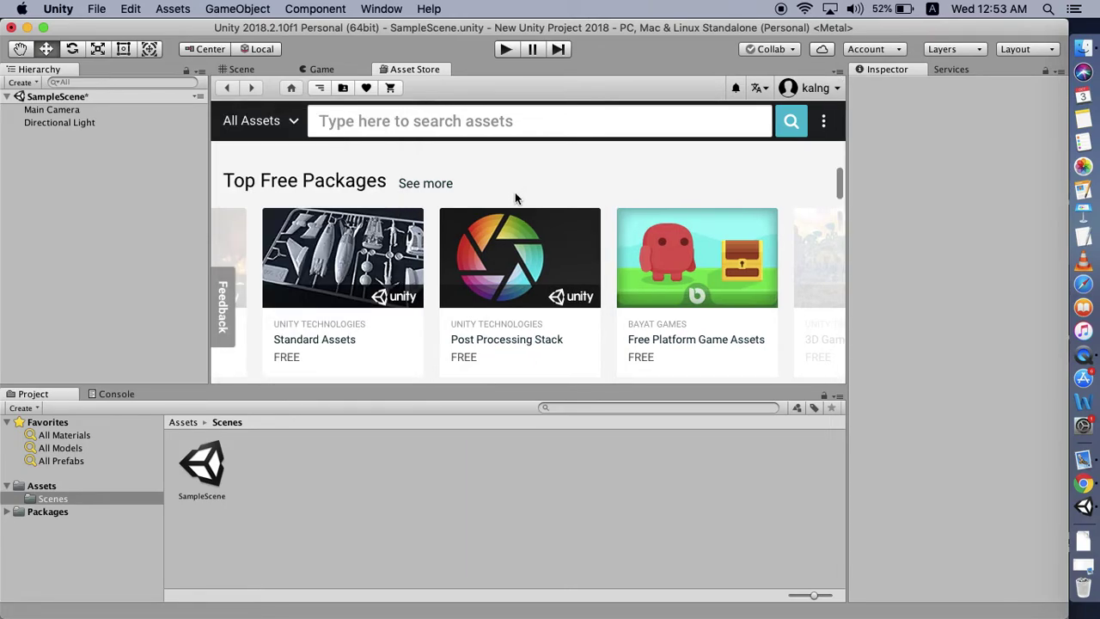
{"action": "scroll", "coordinate": [397, 308], "scroll_direction": "down", "scroll_amount": 1}
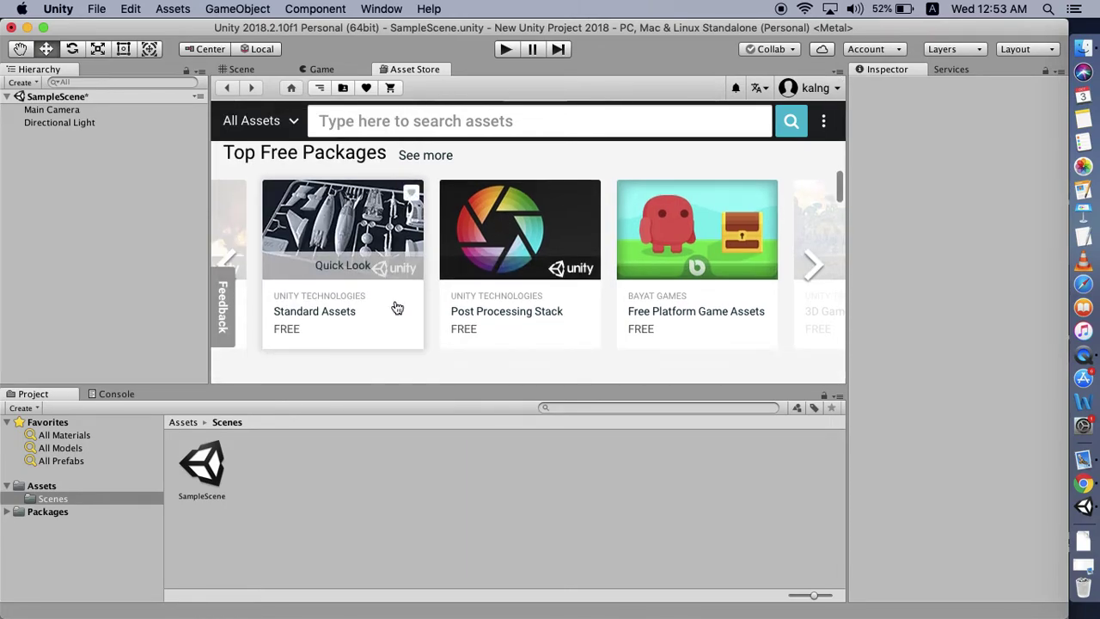
{"action": "left_click", "coordinate": [811, 266]}
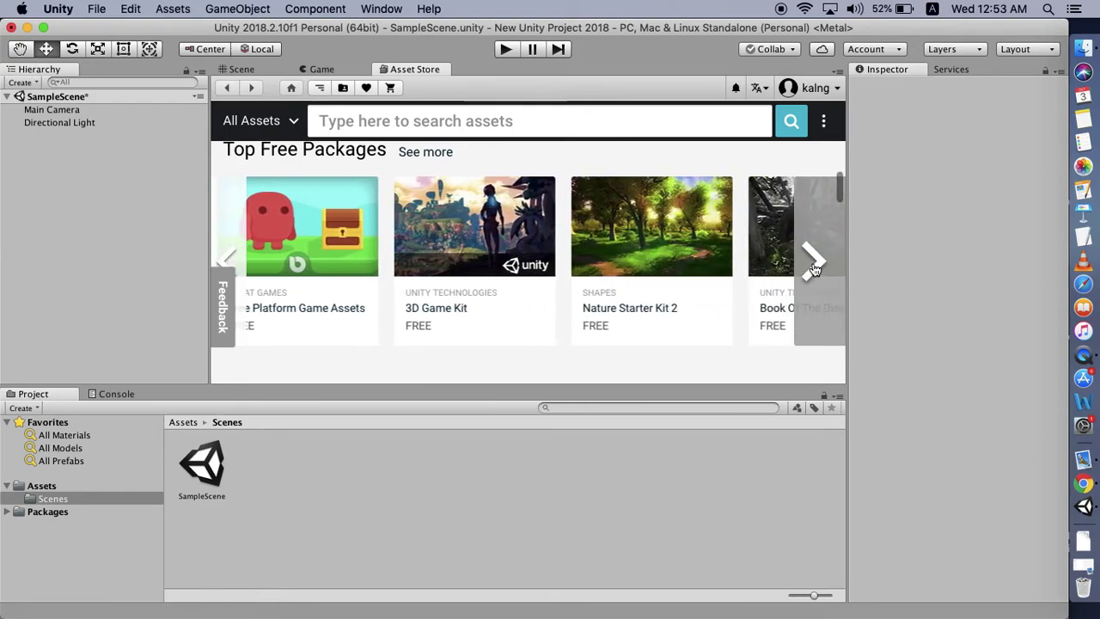
{"action": "left_click", "coordinate": [231, 256]}
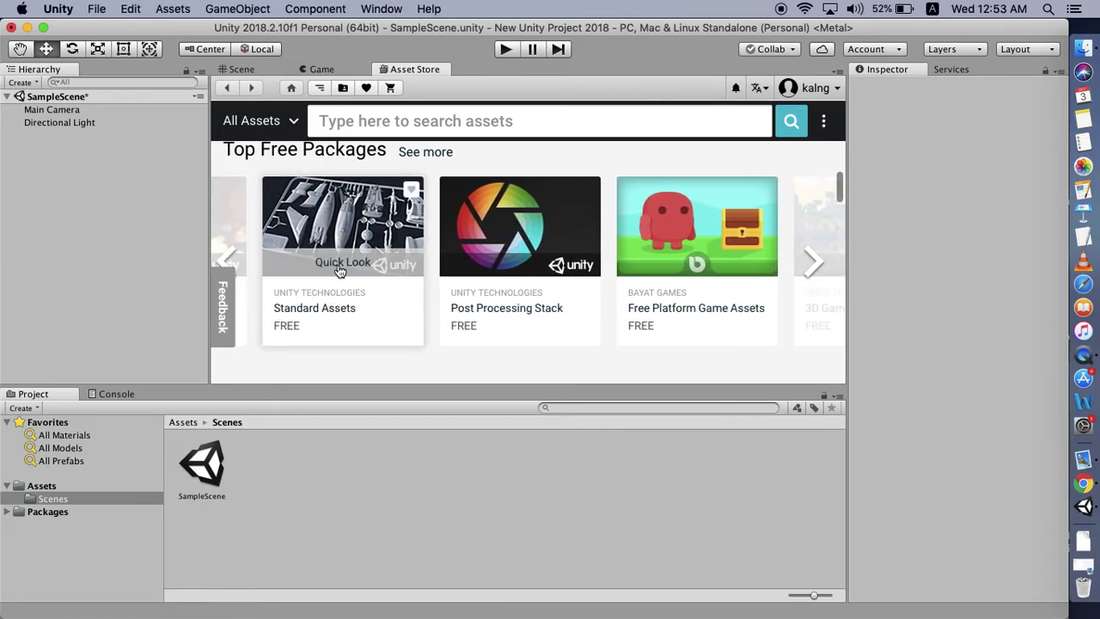
Open the Standard Assets product page and download the free package until Import appears.
{"action": "left_click", "coordinate": [323, 316]}
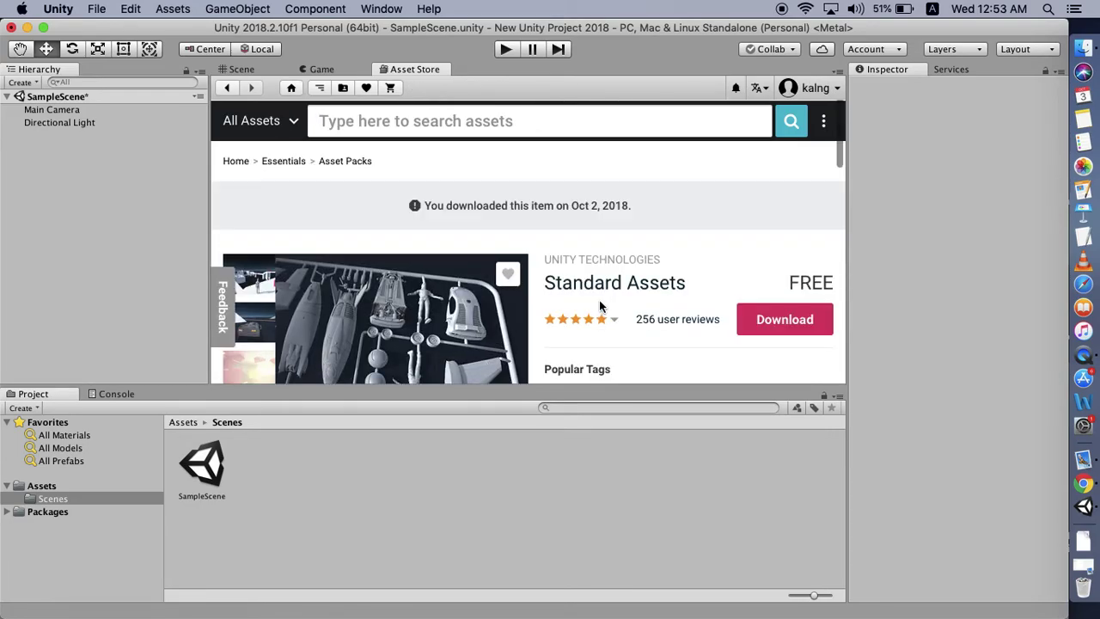
{"action": "scroll", "coordinate": [608, 310], "scroll_direction": "down", "scroll_amount": 2}
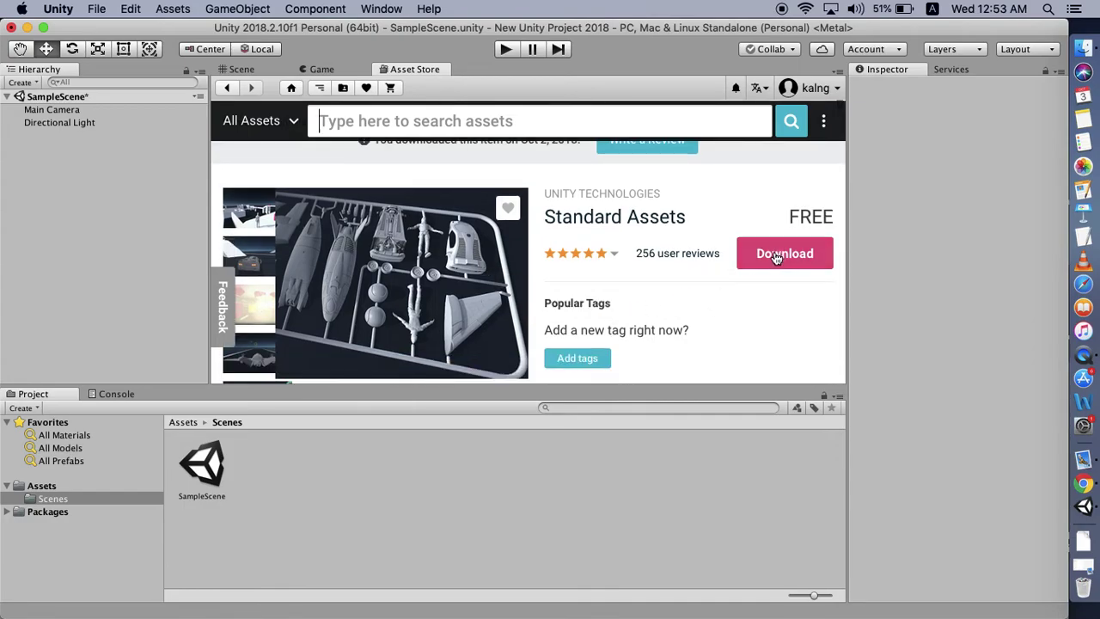
{"action": "left_click", "coordinate": [776, 256]}
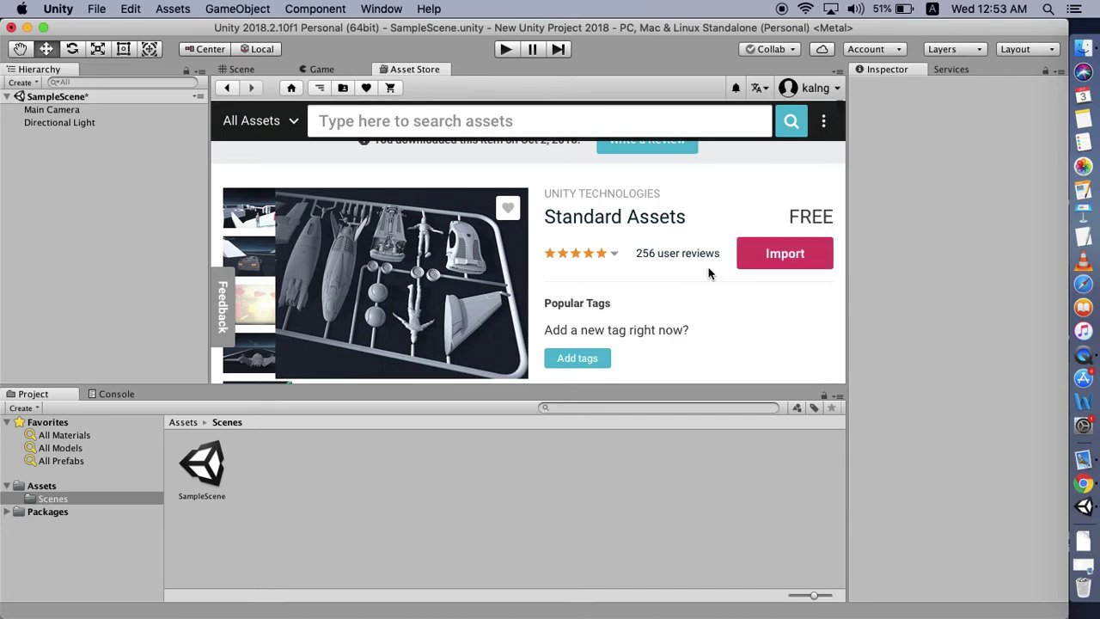
Import the downloaded Standard Assets package with every item left checked.
{"action": "left_click", "coordinate": [774, 258]}
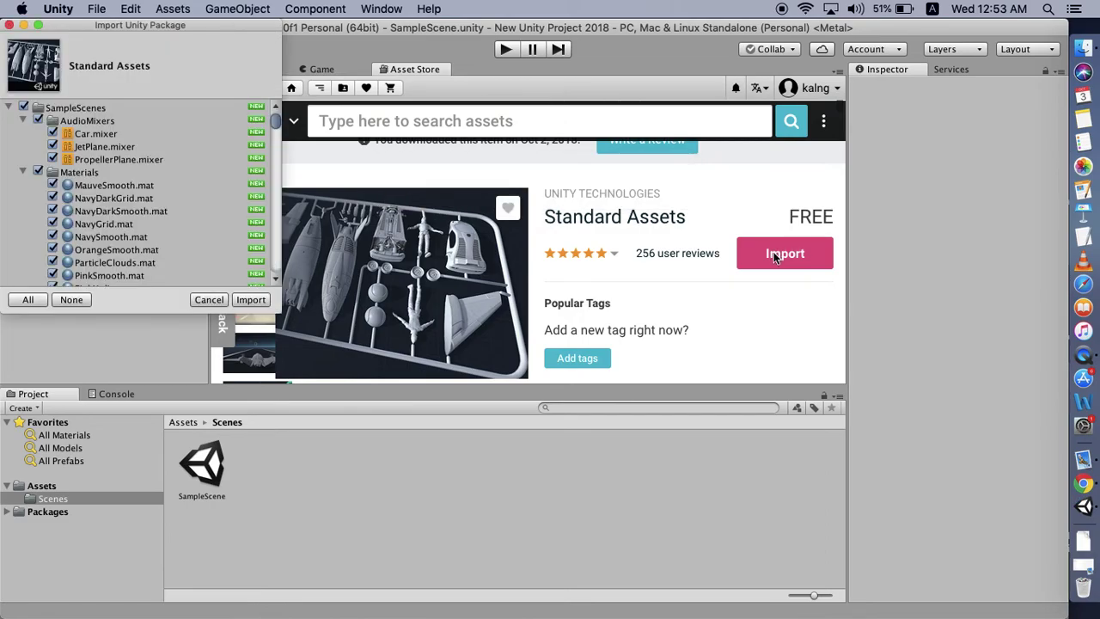
{"action": "left_click_drag", "start_coordinate": [153, 26], "coordinate": [195, 55]}
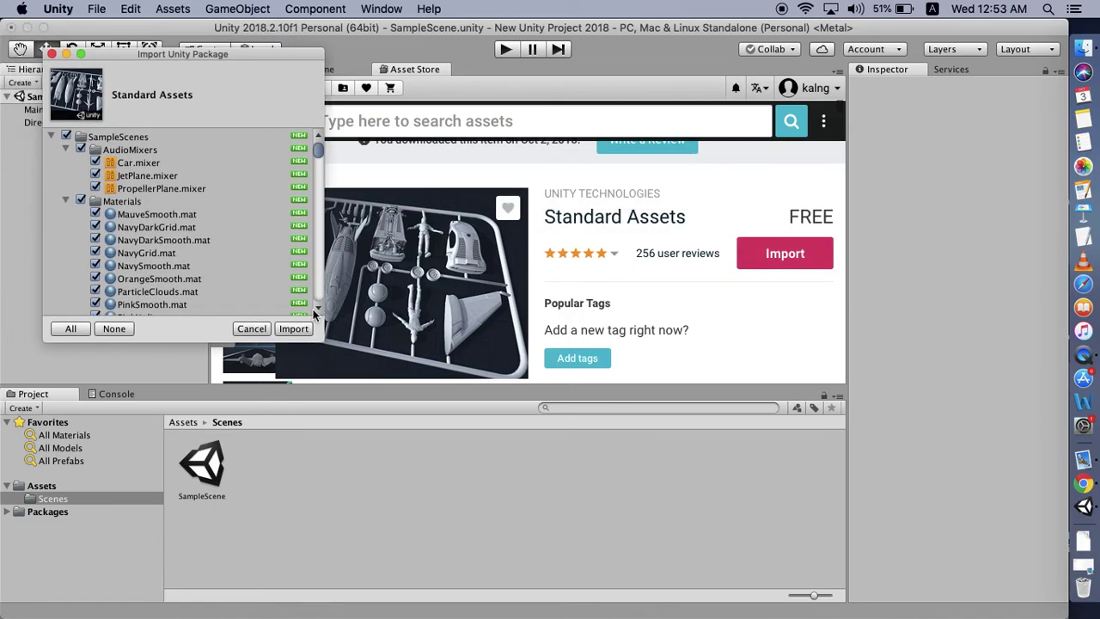
{"action": "left_click", "coordinate": [292, 330]}
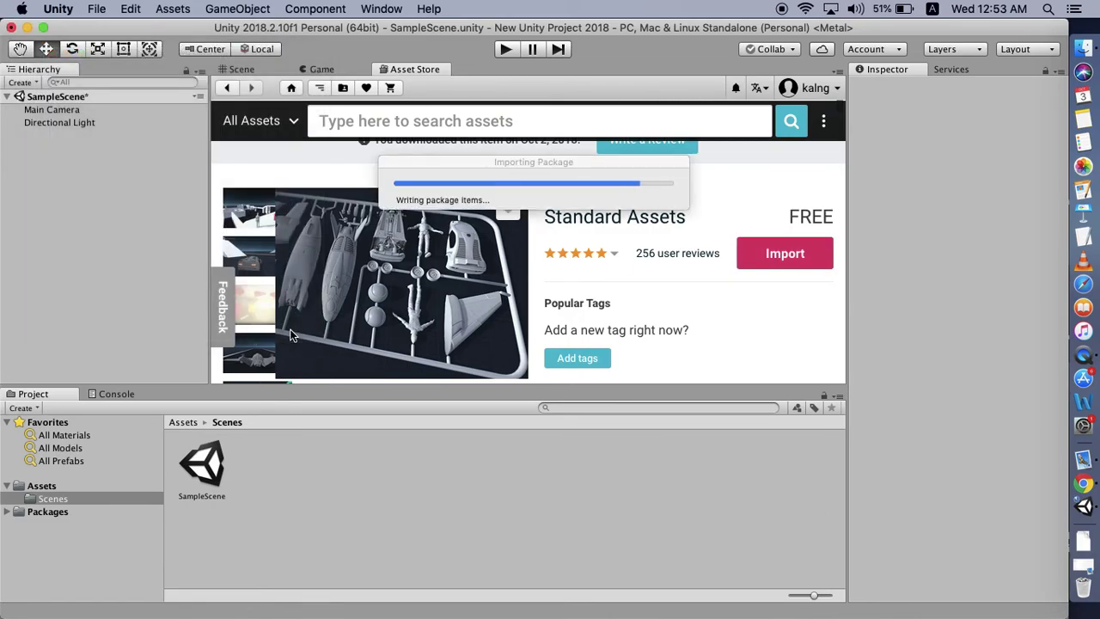